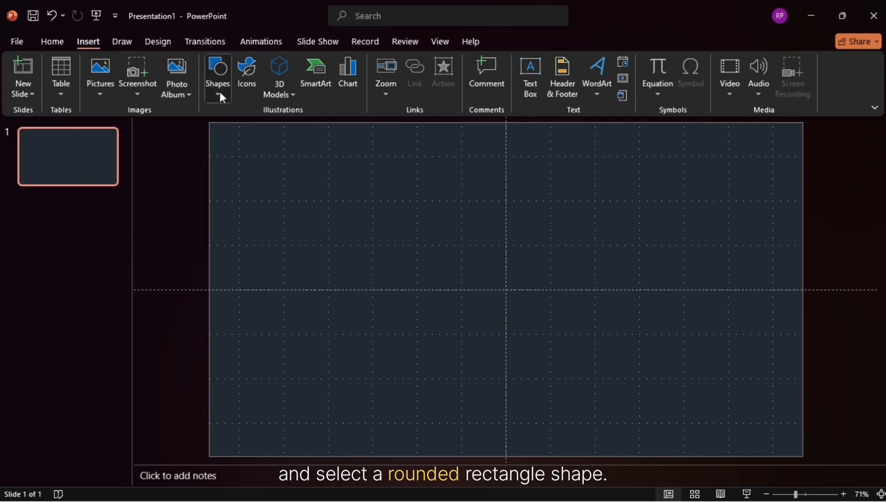
# Draw a rounded rectangle about 1.3 inches square on the slide, to the left of the vertical center guide
pyautogui.click(220, 91)
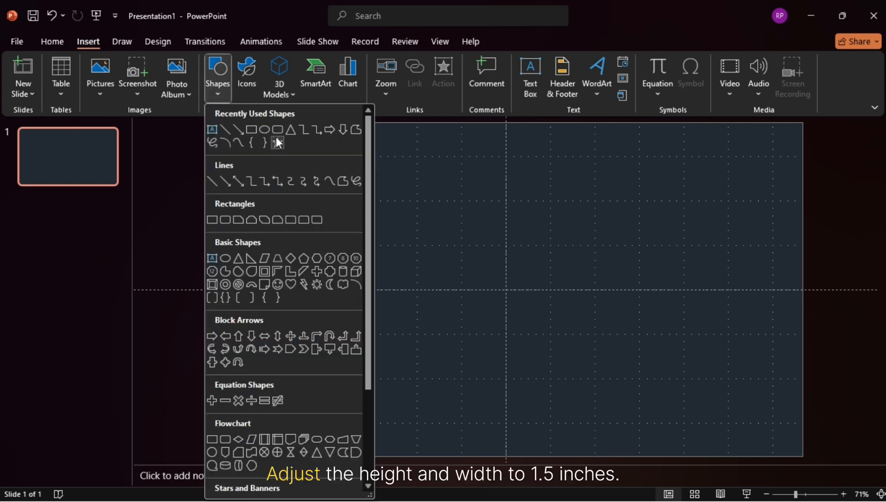
pyautogui.click(226, 219)
pyautogui.moveTo(378, 253); pyautogui.dragTo(435, 311)
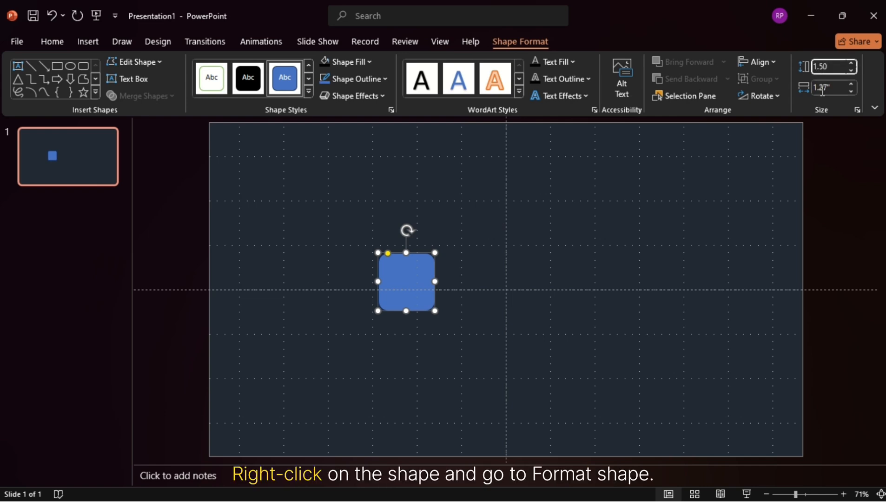
# Set the rounded rectangle's height and width to 1.5 inches and move it slightly up and to the left
pyautogui.press('Tab')
pyautogui.write('1.')
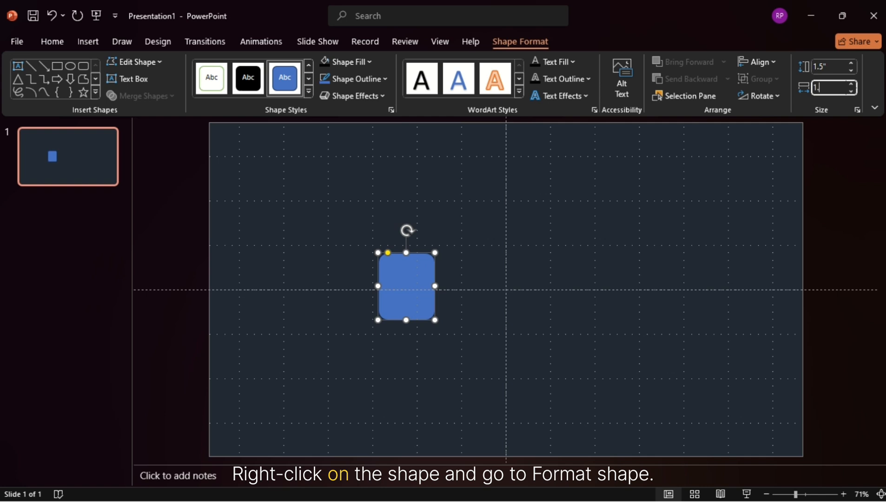
pyautogui.click(669, 180)
pyautogui.moveTo(423, 278); pyautogui.dragTo(390, 273)
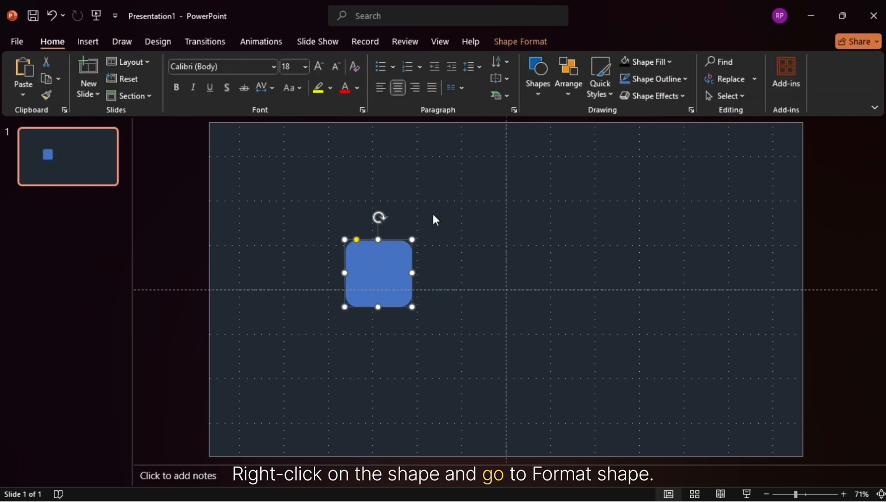
# Format the rounded rectangle with the dark pink recent color as solid fill and remove its outline
pyautogui.rightClick(382, 267)
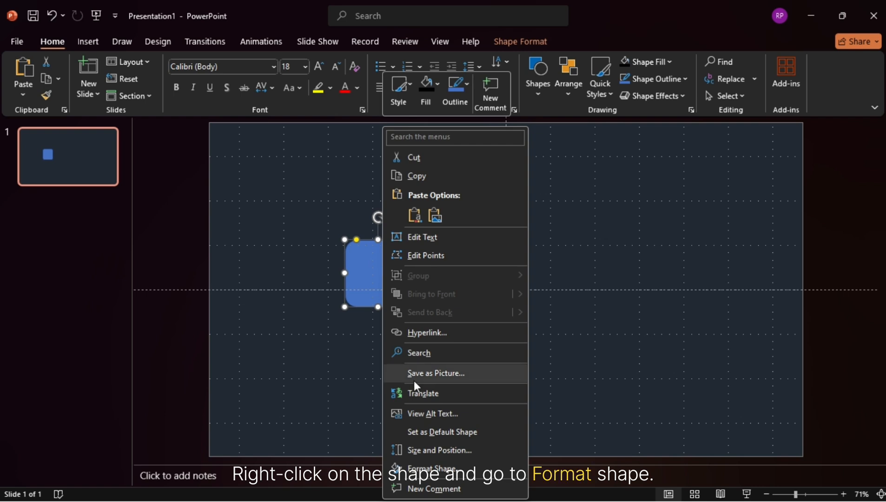
pyautogui.click(430, 468)
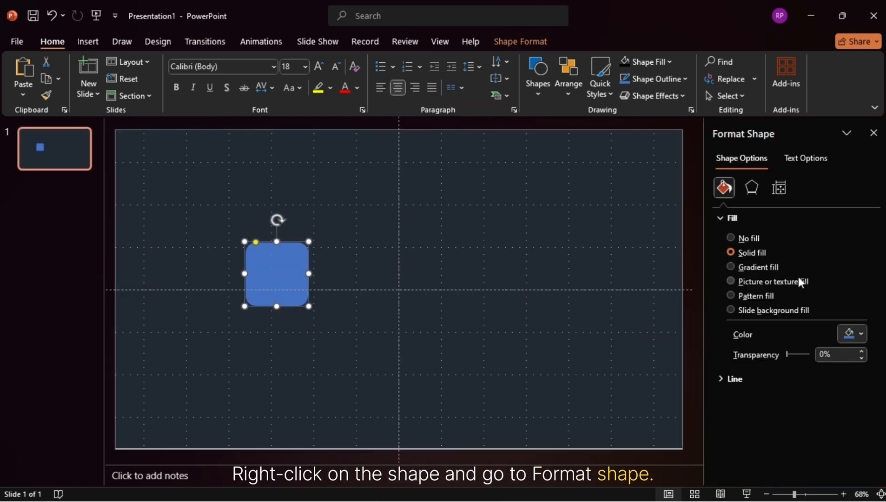
pyautogui.click(852, 331)
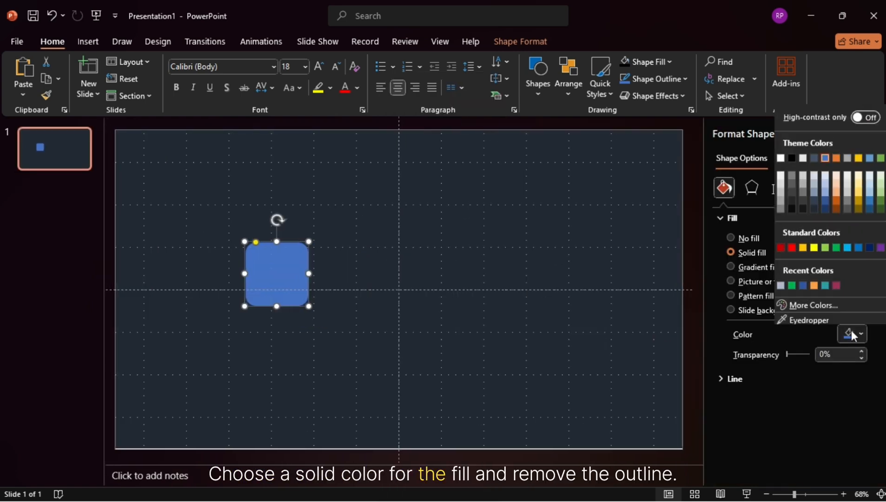
pyautogui.click(835, 284)
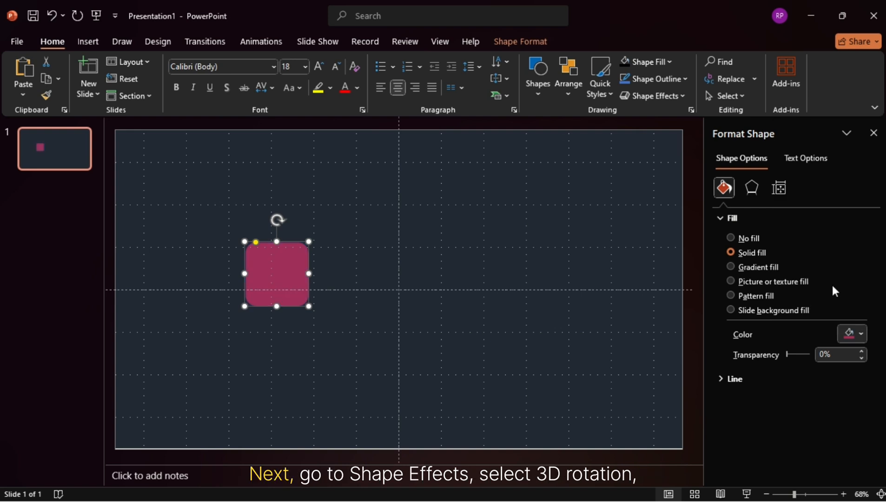
pyautogui.click(719, 379)
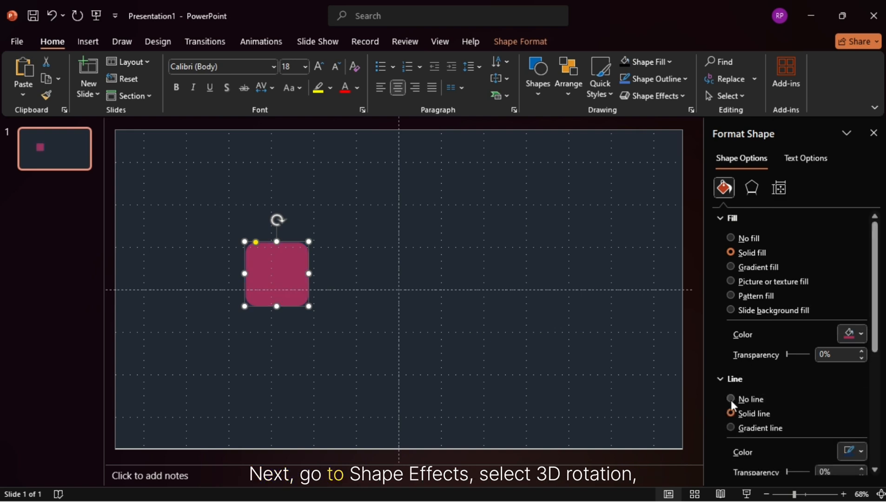
pyautogui.click(731, 399)
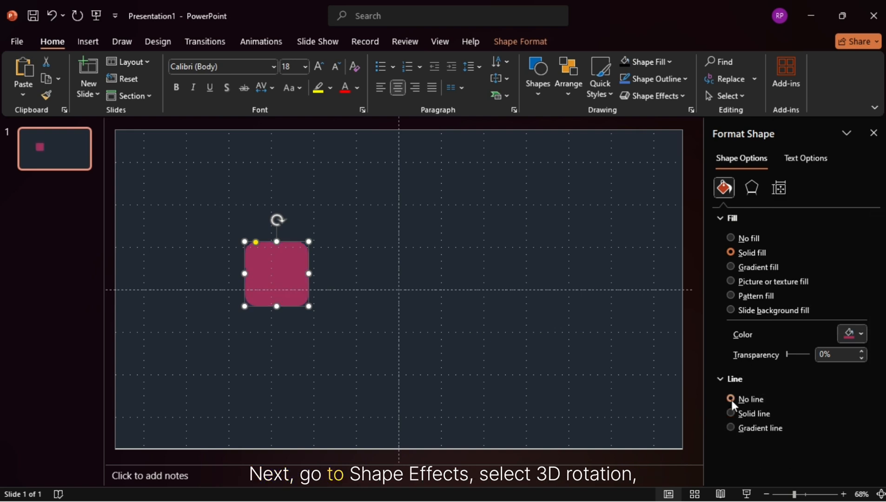
# Apply the third Parallel 3-D rotation preset (X 314.7°, Y 324.6°, Z 60.2°) to the pink shape
pyautogui.click(751, 189)
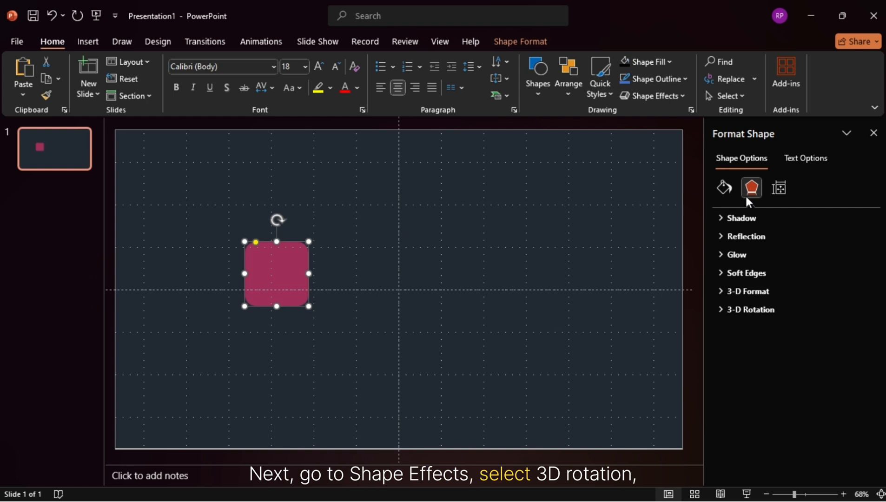
pyautogui.click(721, 309)
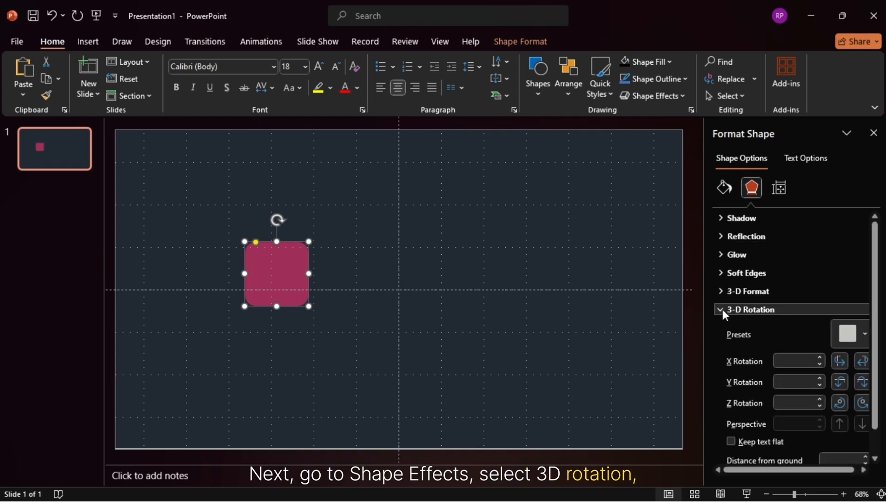
pyautogui.click(856, 336)
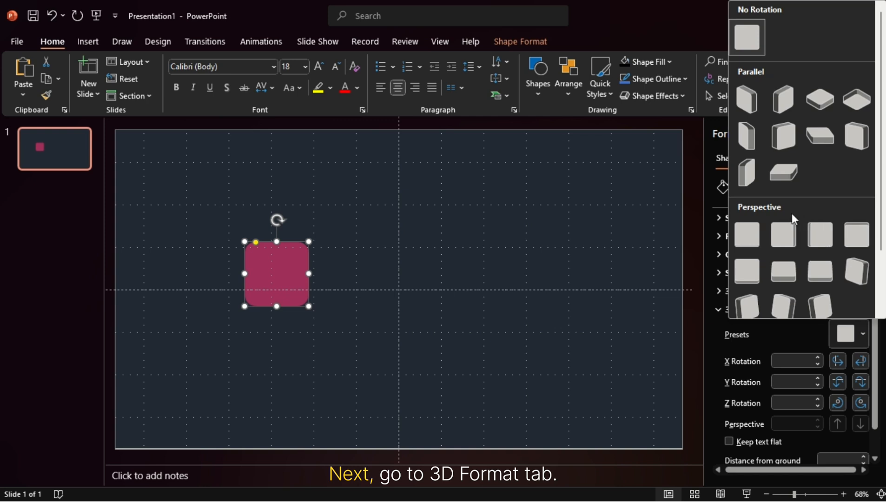
pyautogui.click(814, 109)
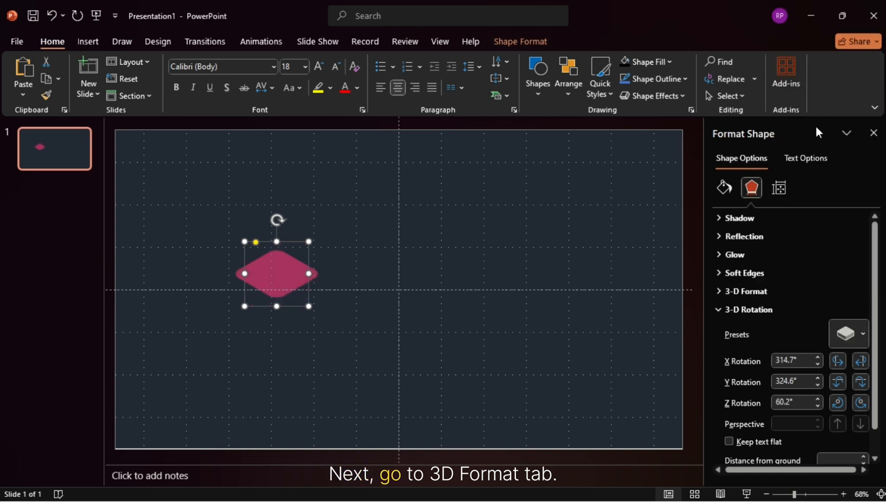
pyautogui.click(720, 308)
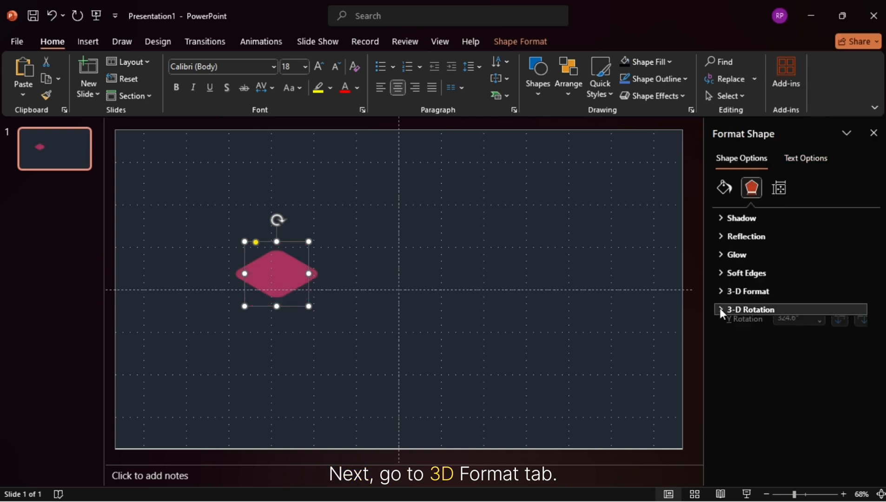
# Add the first bevel style as the pink shape's top bevel, 6 pt wide and 6 pt high
pyautogui.click(719, 292)
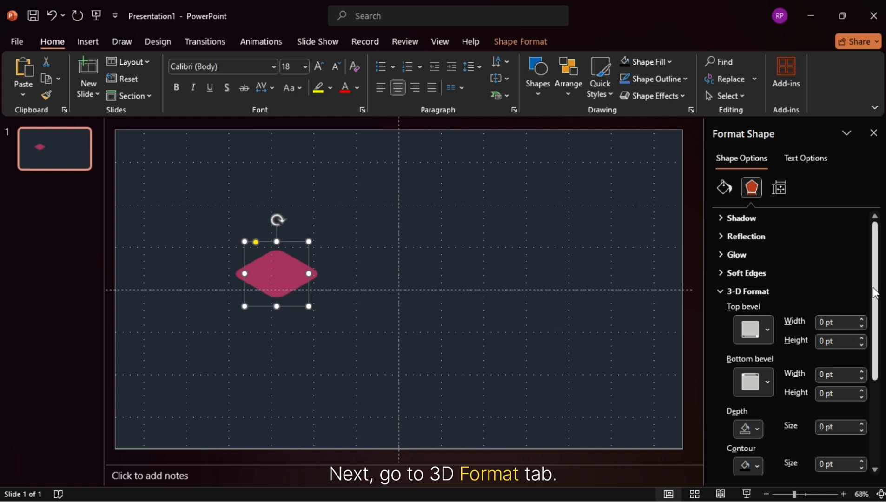
pyautogui.moveTo(877, 303); pyautogui.dragTo(874, 352)
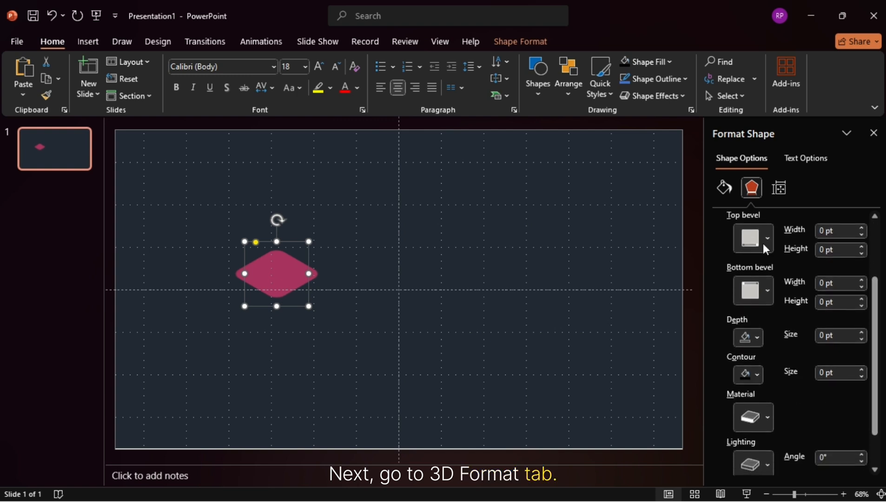
pyautogui.click(754, 239)
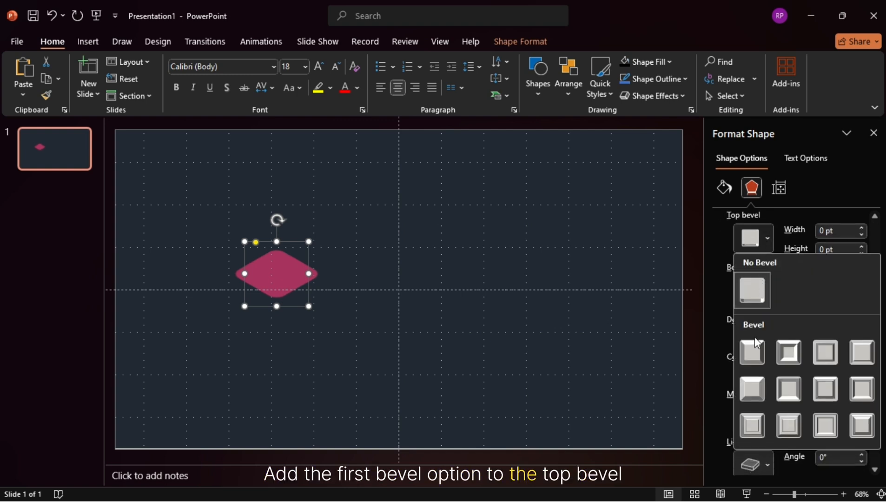
pyautogui.click(753, 353)
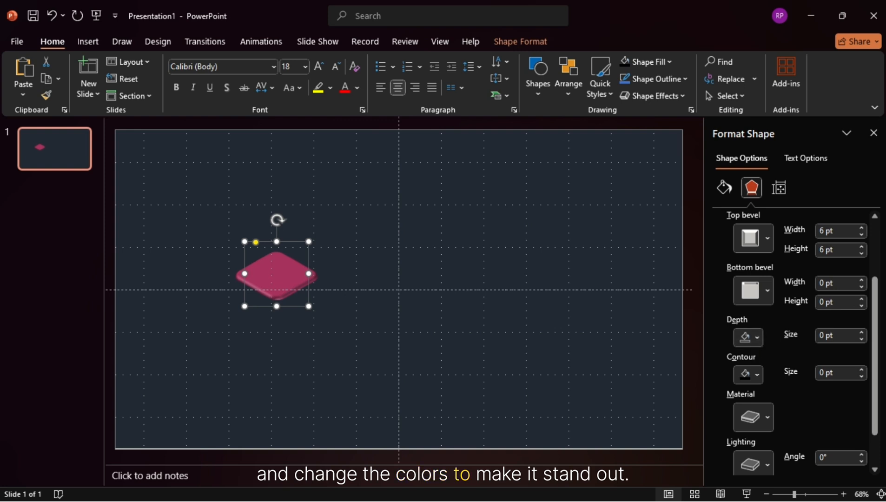
# Give the pink shape a light gray 3-D depth of 6 pt and a whitish contour of 1 pt
pyautogui.moveTo(877, 296); pyautogui.dragTo(877, 322)
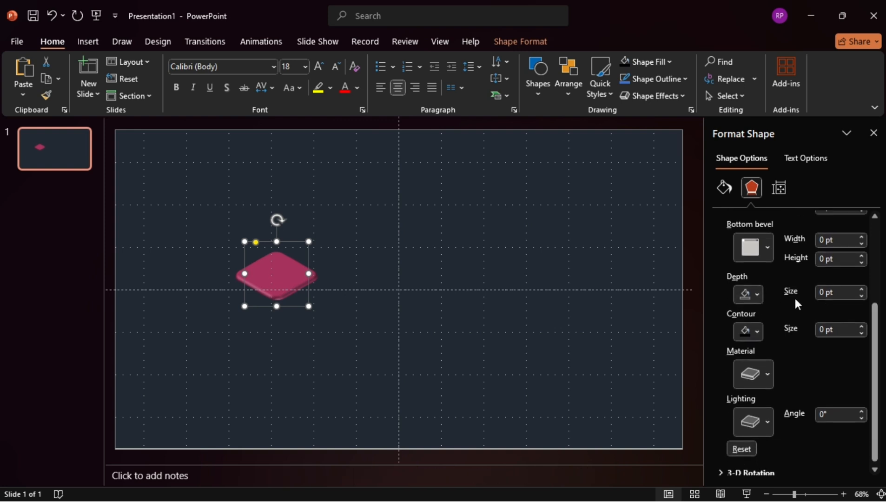
pyautogui.click(758, 292)
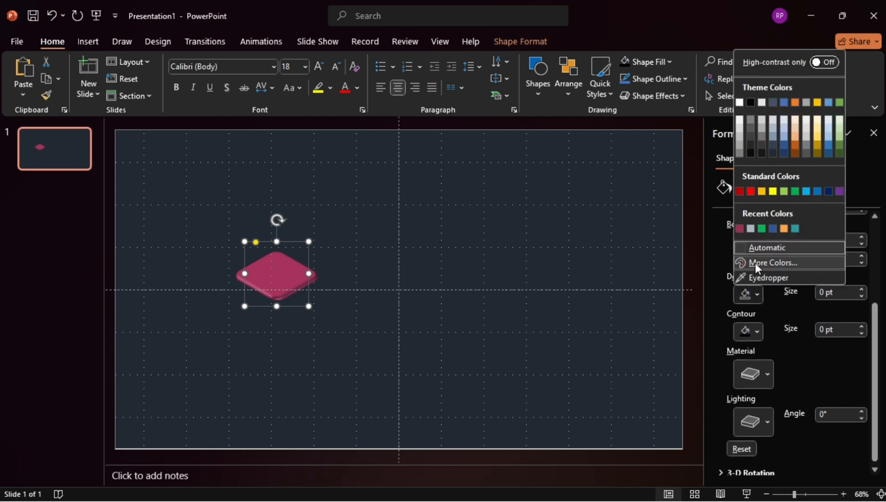
pyautogui.click(739, 142)
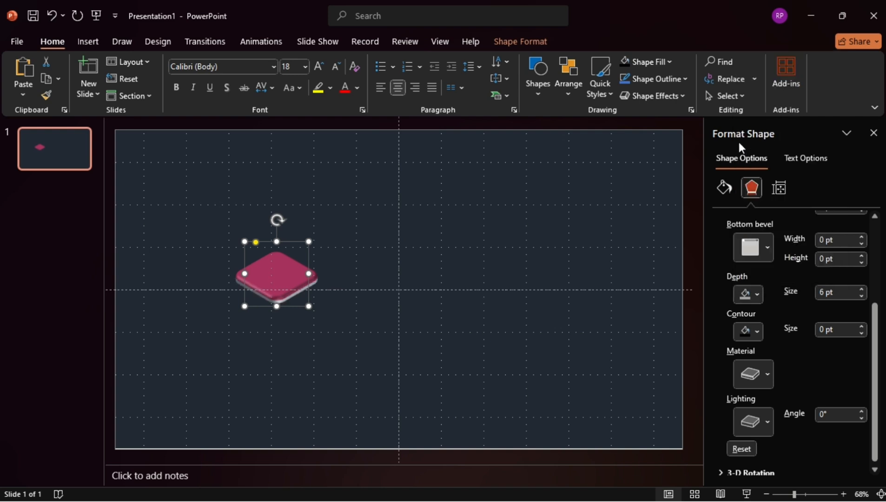
pyautogui.click(748, 334)
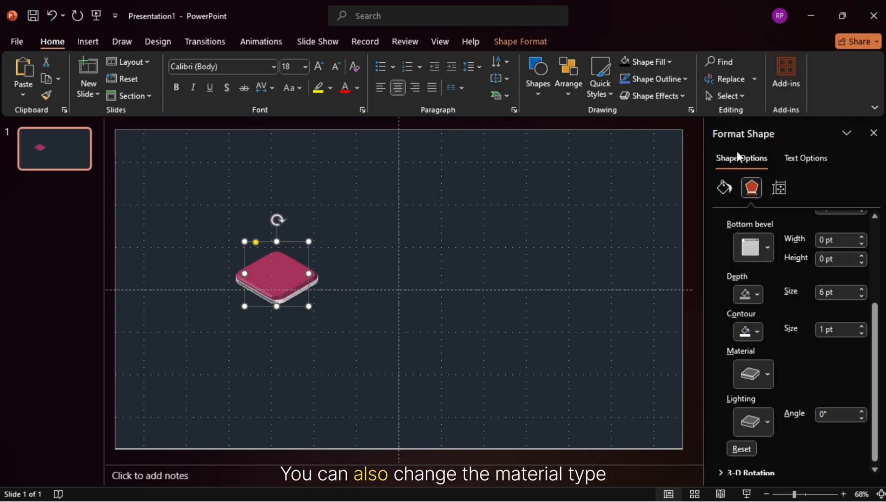
pyautogui.click(738, 153)
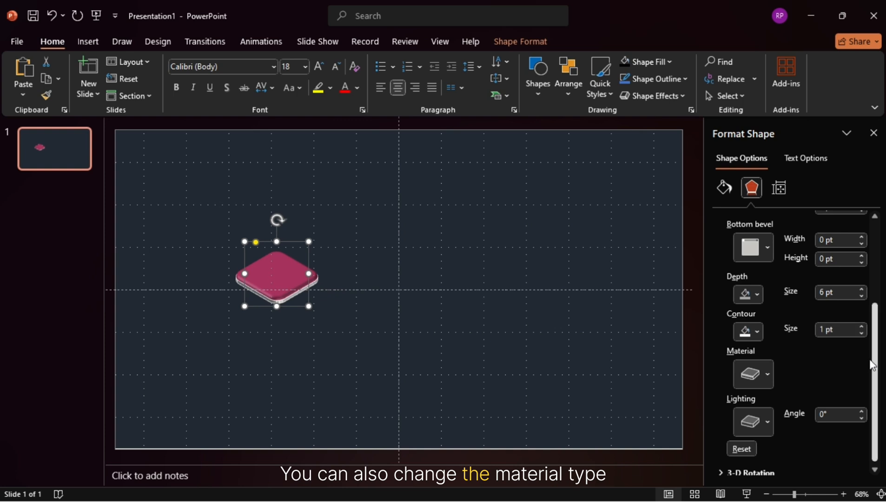
# Change the pink shape's 3-D material to the first Standard option
pyautogui.scroll(-1, 874, 380)
pyautogui.click(752, 370)
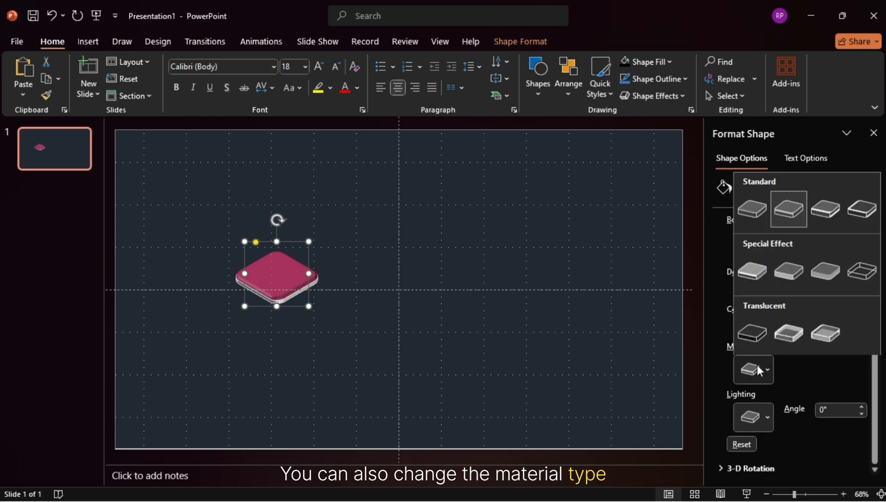
pyautogui.click(752, 207)
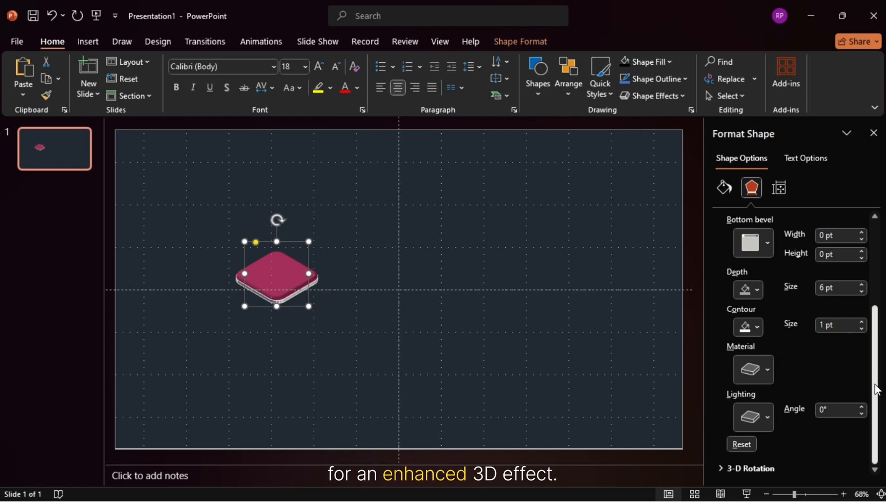
# Move the pink 3-D tile to the lower-left area of the slide and deselect it
pyautogui.moveTo(877, 390); pyautogui.dragTo(878, 297)
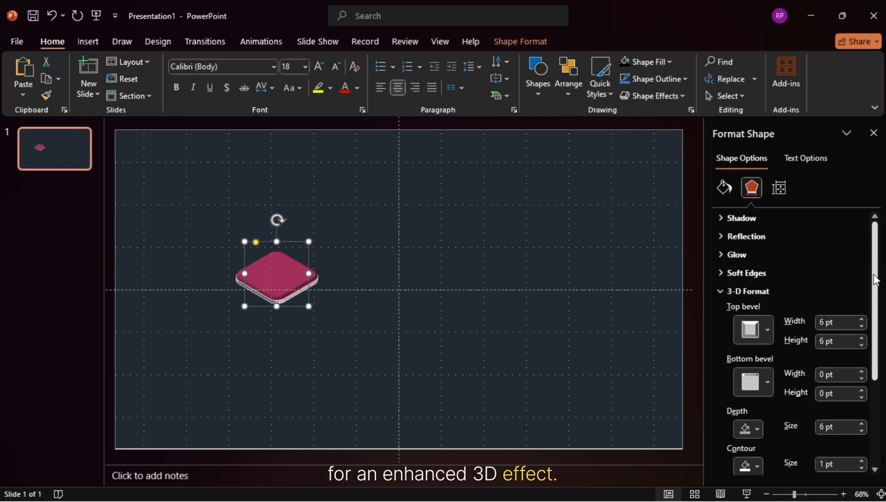
pyautogui.moveTo(280, 262); pyautogui.dragTo(197, 309)
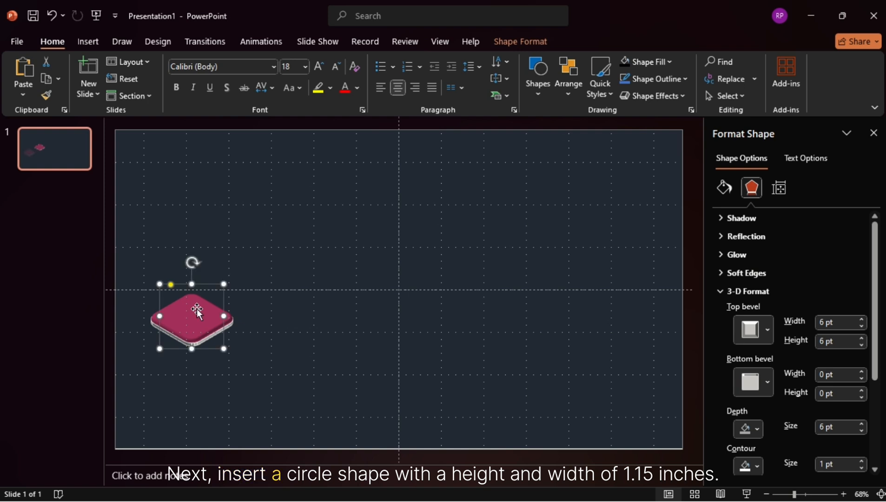
pyautogui.click(224, 226)
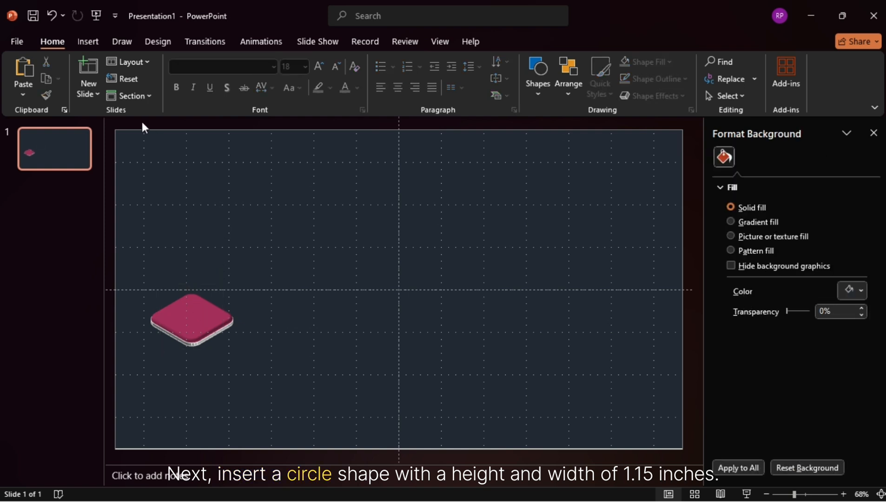
# Draw an oval about 1.17 inches high and 1.2 inches wide on the slide, above and to the right of the pink tile
pyautogui.click(86, 42)
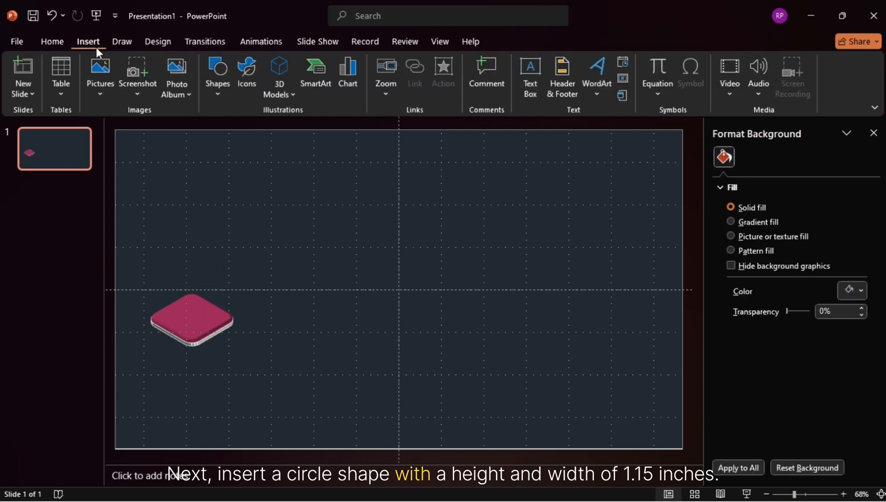
pyautogui.click(211, 96)
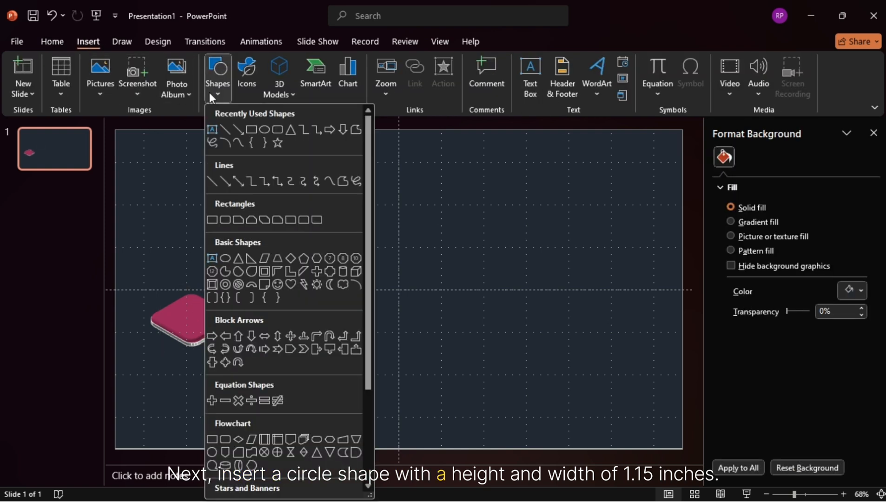
pyautogui.click(266, 130)
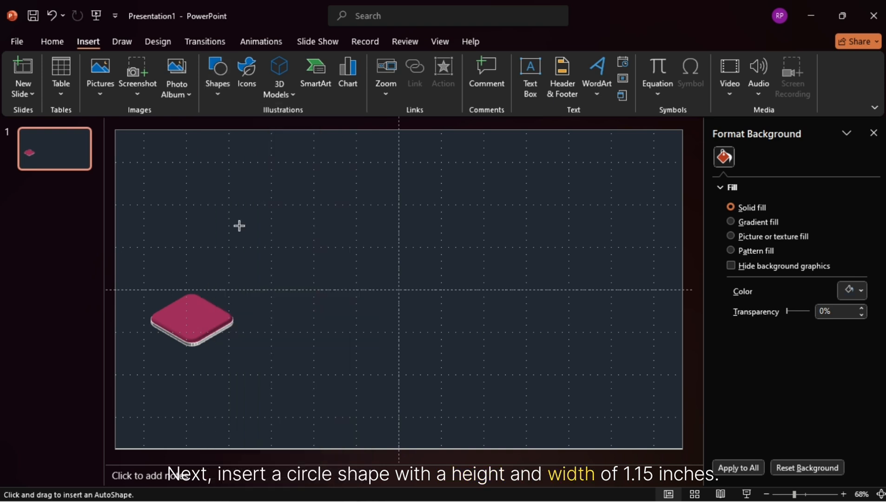
pyautogui.moveTo(239, 226); pyautogui.dragTo(290, 276)
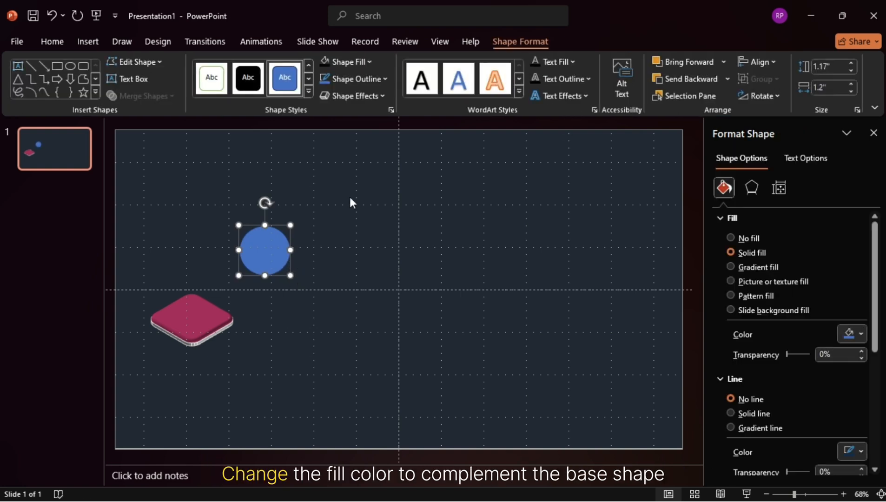
# Set the circle's height and width to 1.15 inches
pyautogui.click(825, 66)
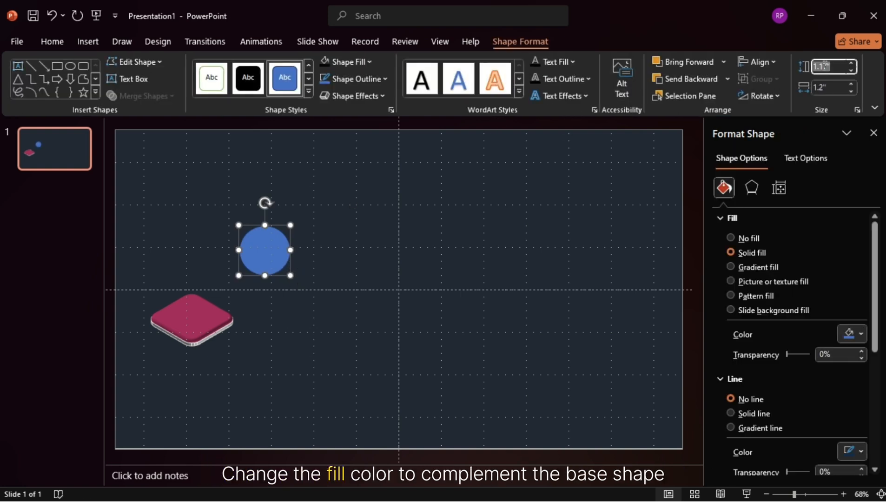
pyautogui.write('1.15')
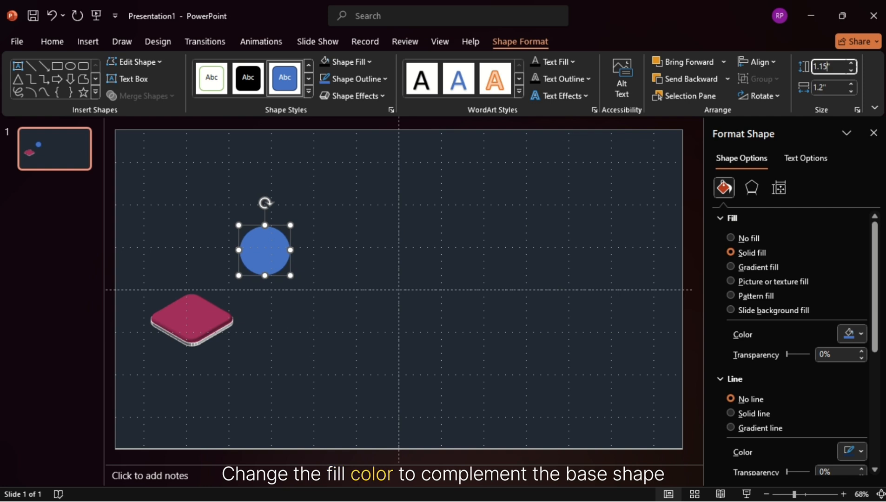
pyautogui.click(822, 88)
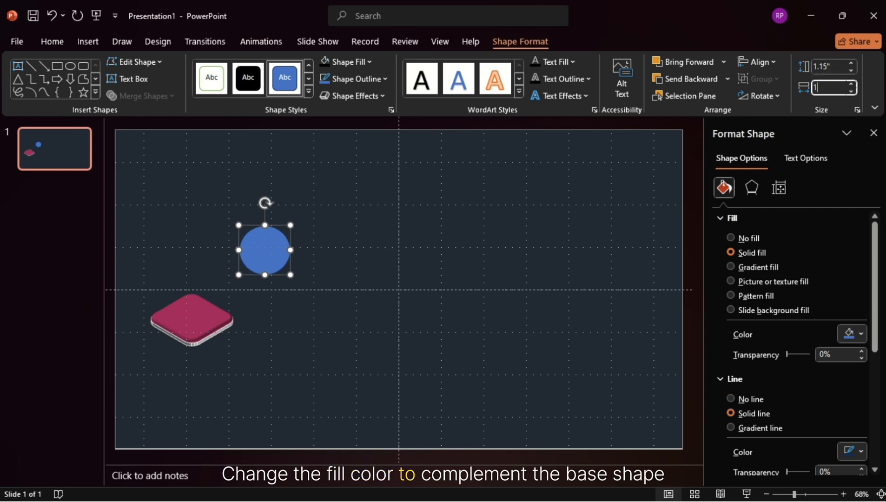
pyautogui.press('Return')
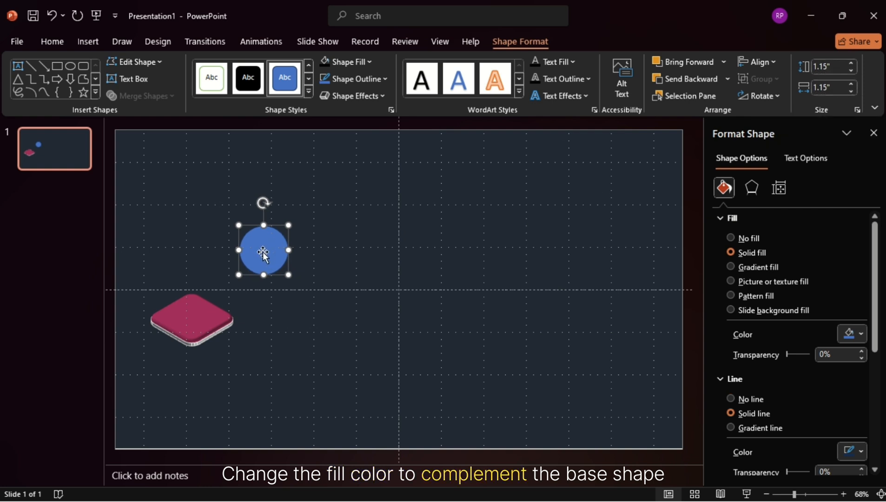
# Give the circle a solid white fill with no outline and place it centered over the back of the pink tile
pyautogui.moveTo(263, 253); pyautogui.dragTo(274, 259)
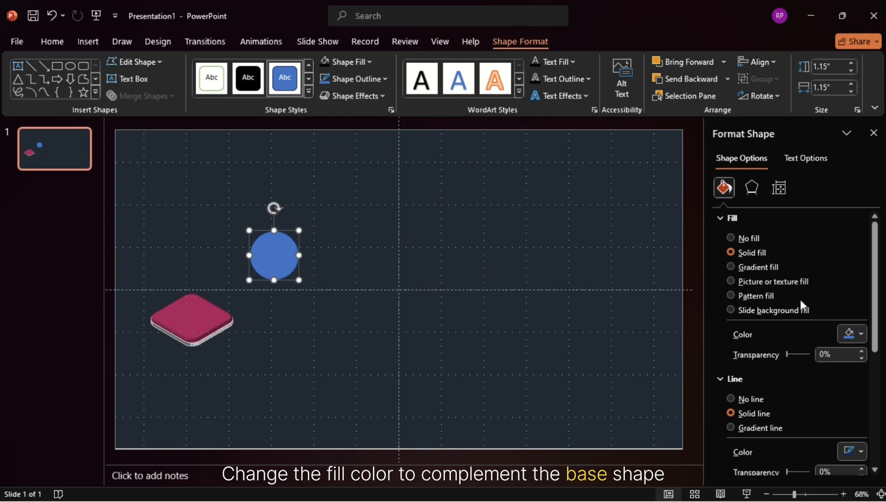
pyautogui.click(851, 333)
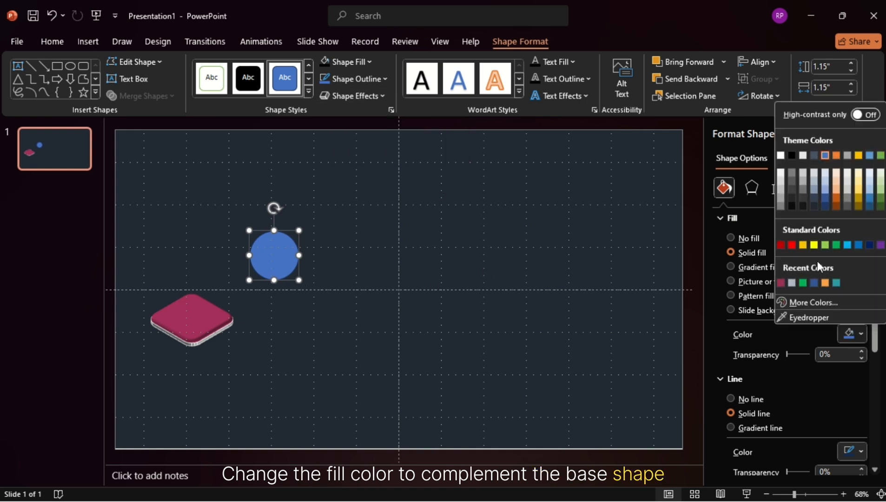
pyautogui.click(781, 155)
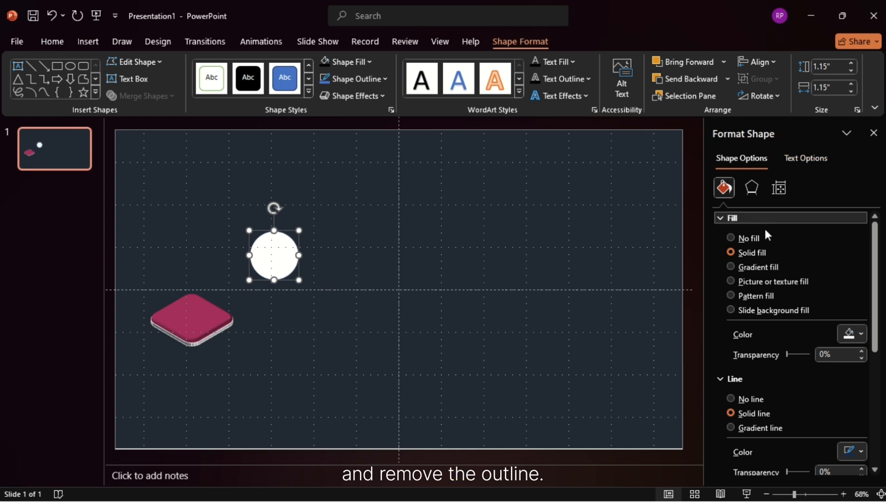
pyautogui.click(730, 398)
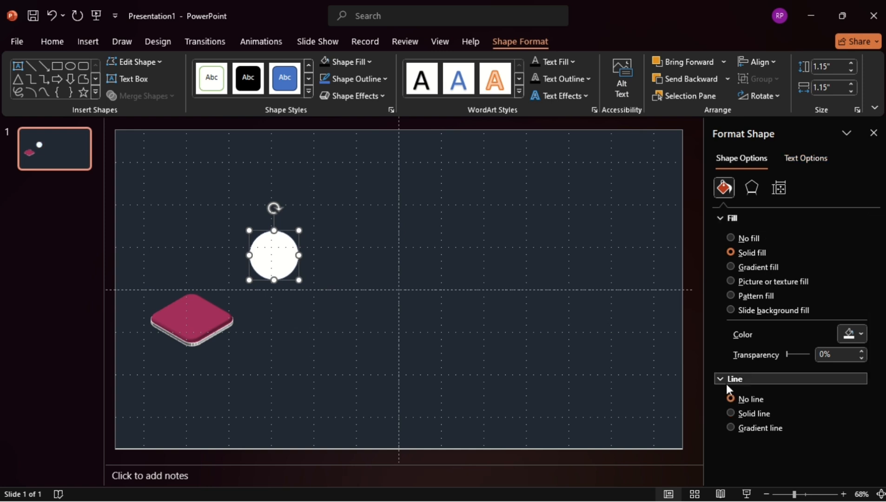
pyautogui.moveTo(262, 255); pyautogui.dragTo(196, 291)
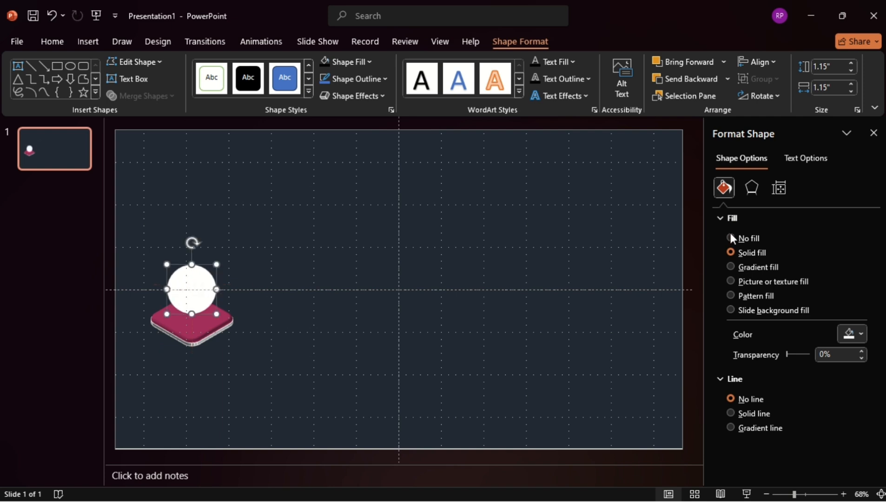
# Apply the Perspective shadow preset that falls directly below to the white circle, set its transparency to 65%, and deselect the circle
pyautogui.click(751, 188)
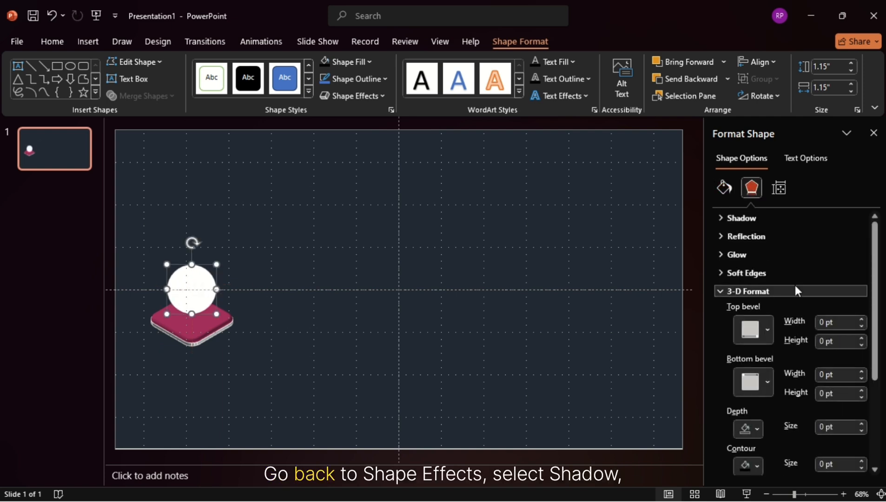
pyautogui.click(719, 291)
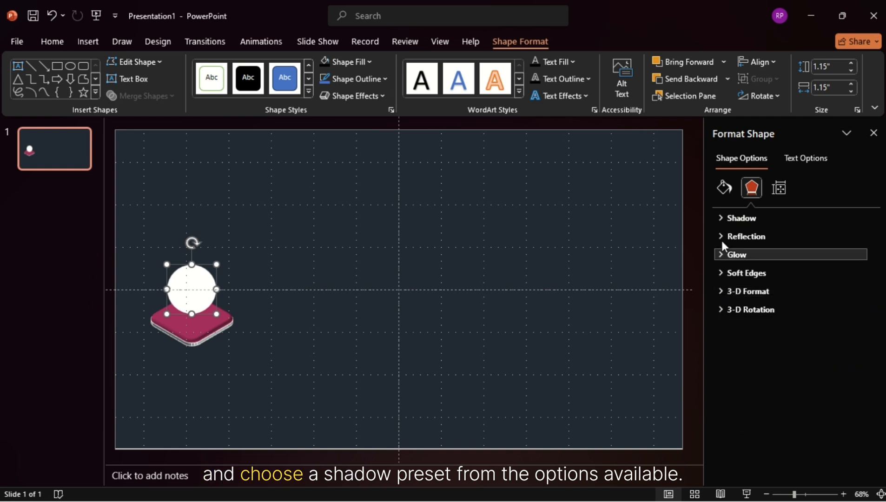
pyautogui.click(721, 221)
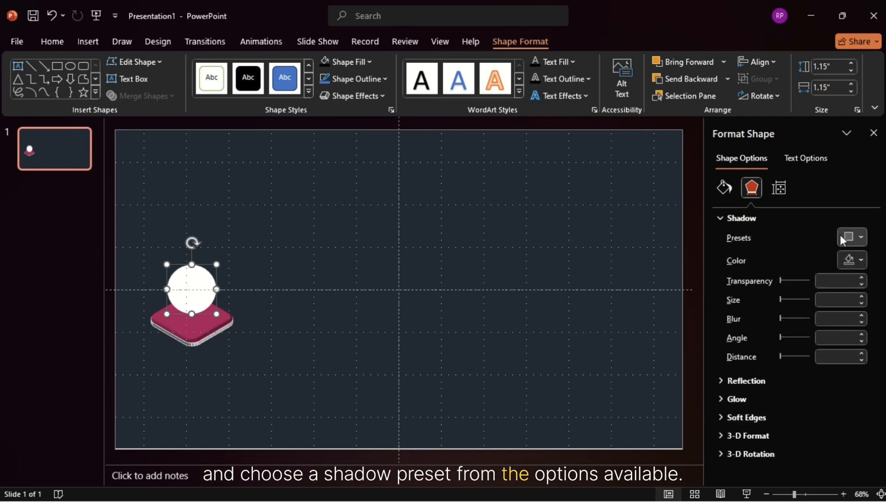
pyautogui.click(858, 237)
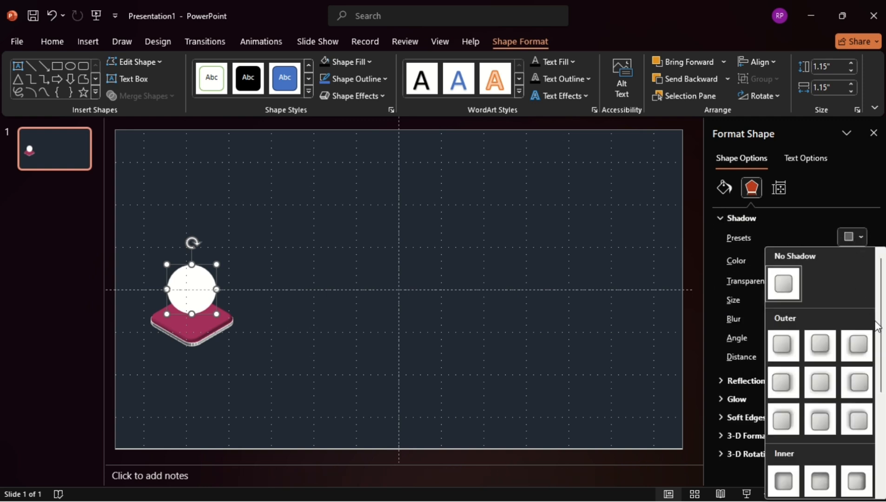
pyautogui.moveTo(878, 326); pyautogui.dragTo(882, 433)
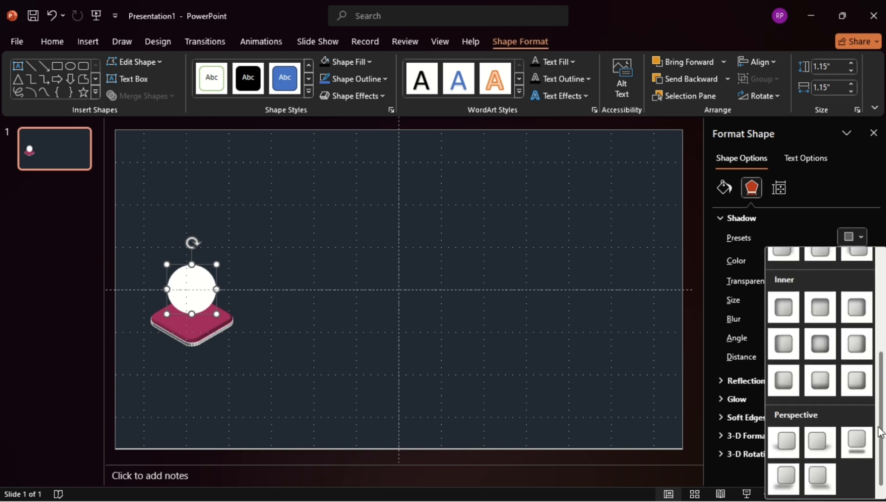
pyautogui.click(857, 438)
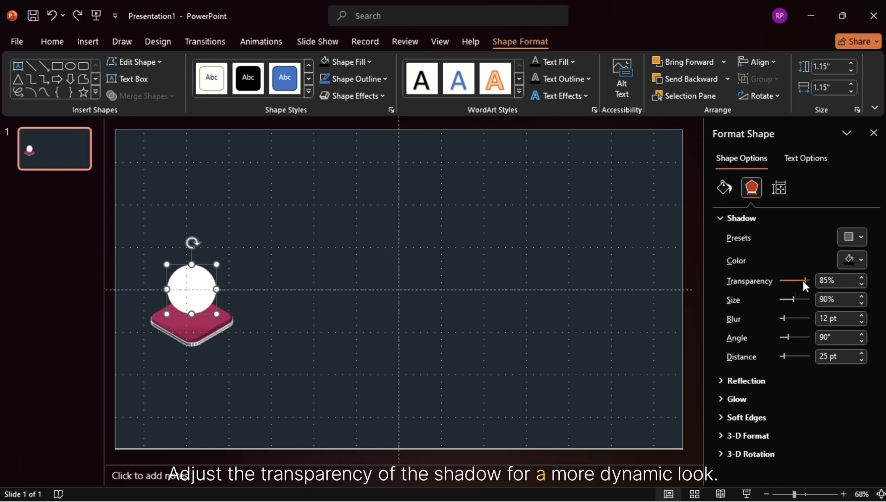
pyautogui.moveTo(803, 281); pyautogui.dragTo(801, 285)
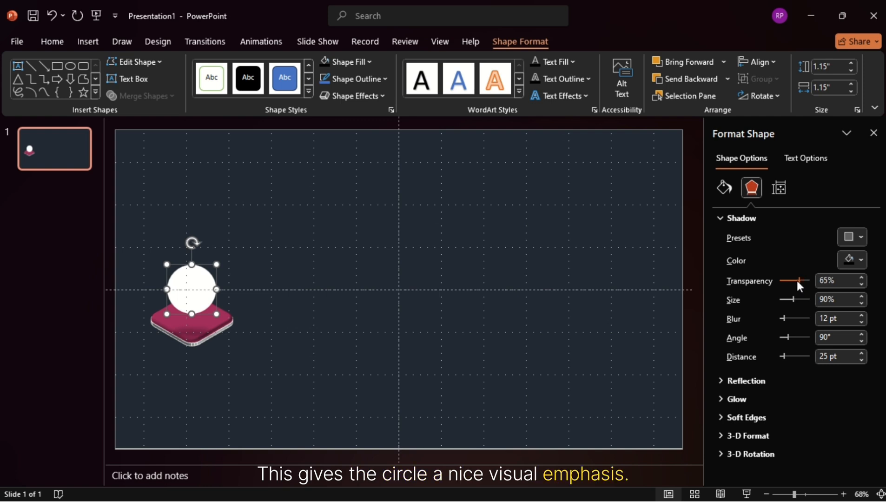
pyautogui.click(542, 290)
# Duplicate the white circle and pink tile together and place the copy lower on the slide, to the right of the original
pyautogui.click(191, 293)
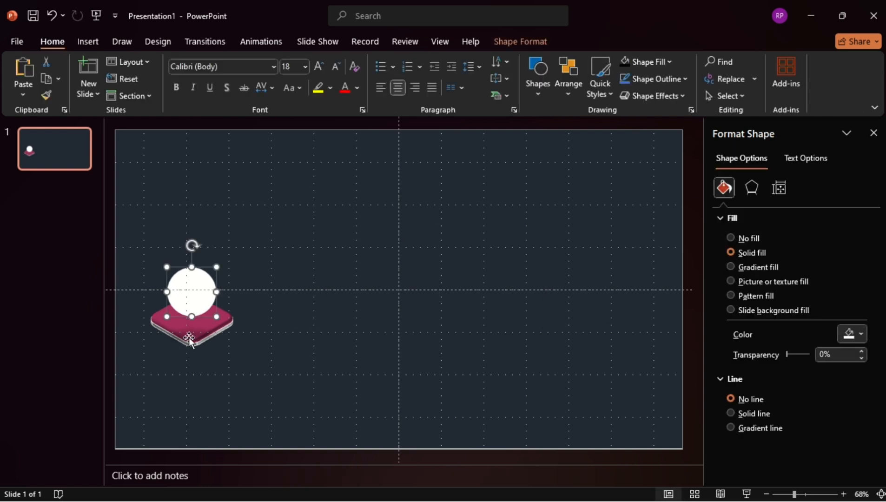
pyautogui.keyDown('shift'); pyautogui.click(190, 347); pyautogui.keyUp('shift')
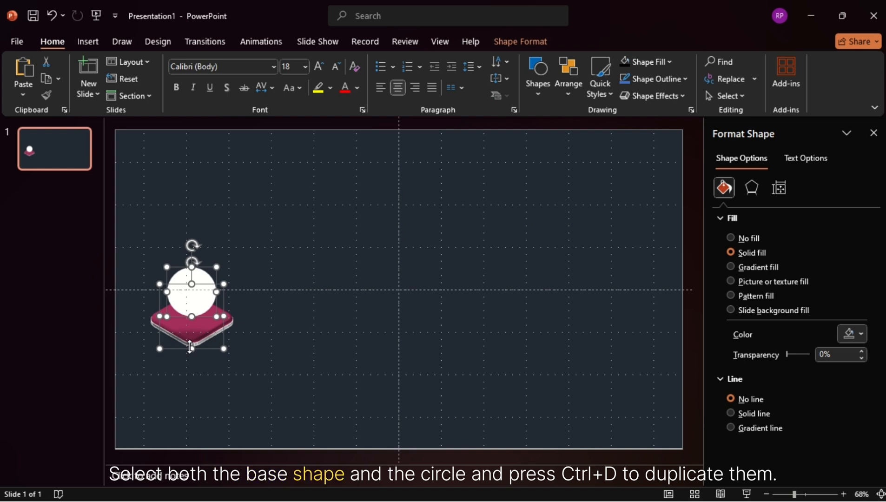
pyautogui.hotkey('ctrl', 'd')
pyautogui.moveTo(189, 347); pyautogui.dragTo(288, 400)
# Duplicate the circle-and-tile set again and place this copy near the center of the slide
pyautogui.hotkey('ctrl', 'd')
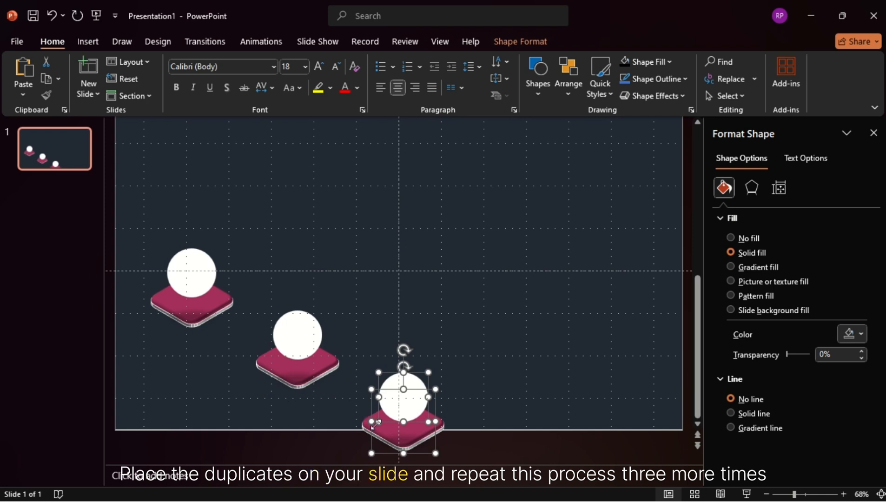
pyautogui.moveTo(401, 428); pyautogui.dragTo(385, 283)
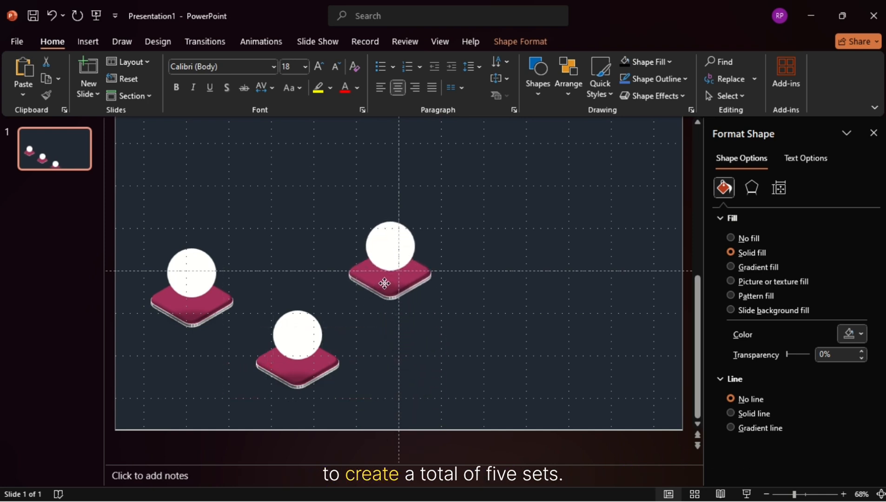
pyautogui.scroll(1, 385, 283)
# Add two more copies of the circle-and-tile set, one below and right of the center set and one near the slide's right edge
pyautogui.hotkey('ctrl', 'd')
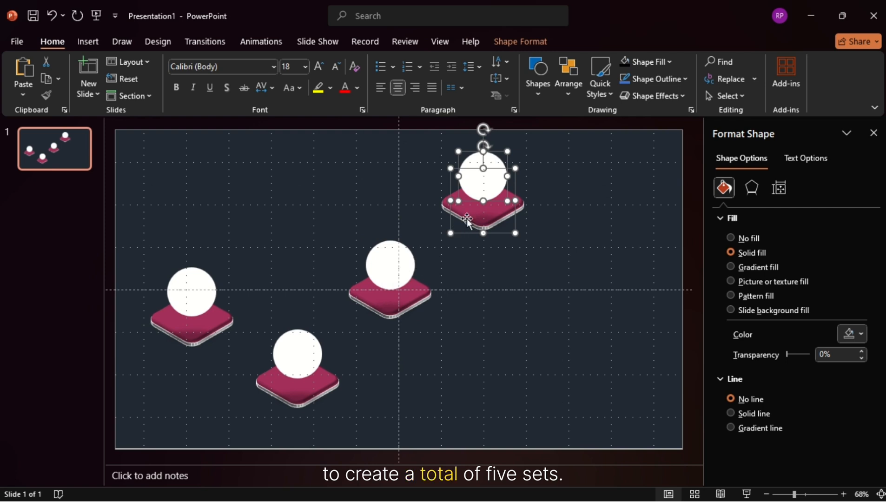
pyautogui.moveTo(468, 219); pyautogui.dragTo(478, 405)
pyautogui.scroll(-3, 501, 403)
pyautogui.hotkey('ctrl', 'd')
pyautogui.moveTo(568, 413); pyautogui.dragTo(596, 221)
pyautogui.scroll(3, 597, 221)
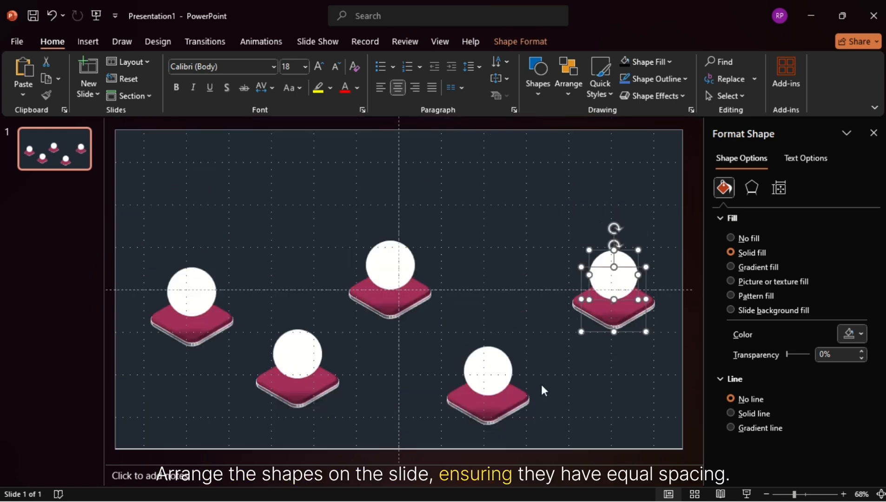
# Shift the lower-right set and the center set slightly to the right to even out the spacing
pyautogui.click(487, 374)
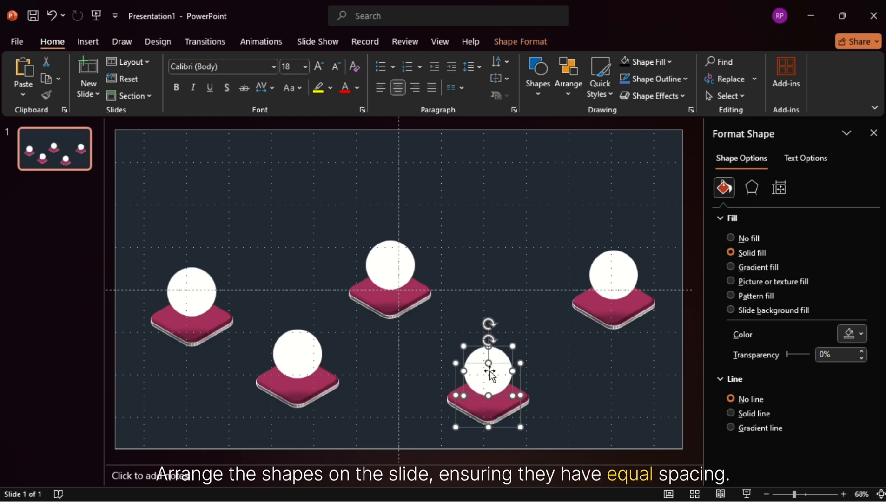
pyautogui.moveTo(492, 375); pyautogui.dragTo(504, 374)
pyautogui.click(418, 302)
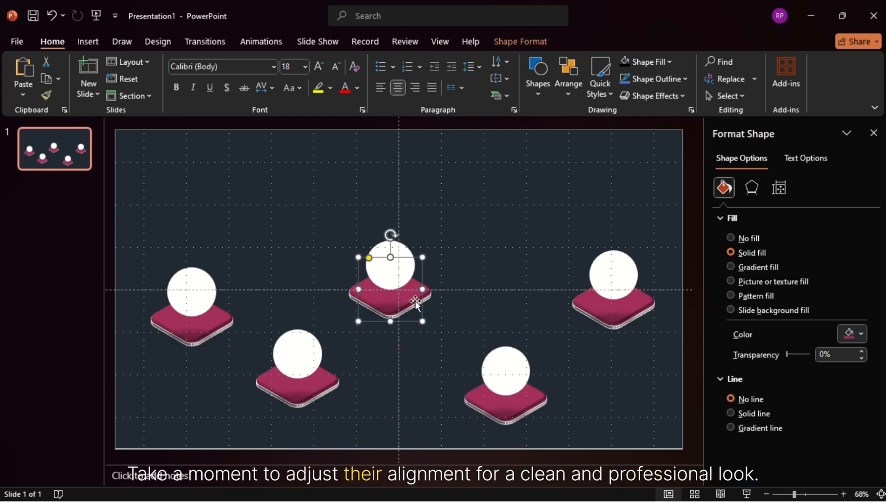
pyautogui.moveTo(400, 253); pyautogui.dragTo(415, 254)
# Move the lower-left circle and its tile together slightly down to line up better with the lower-right set, leaving nothing selected
pyautogui.click(312, 355)
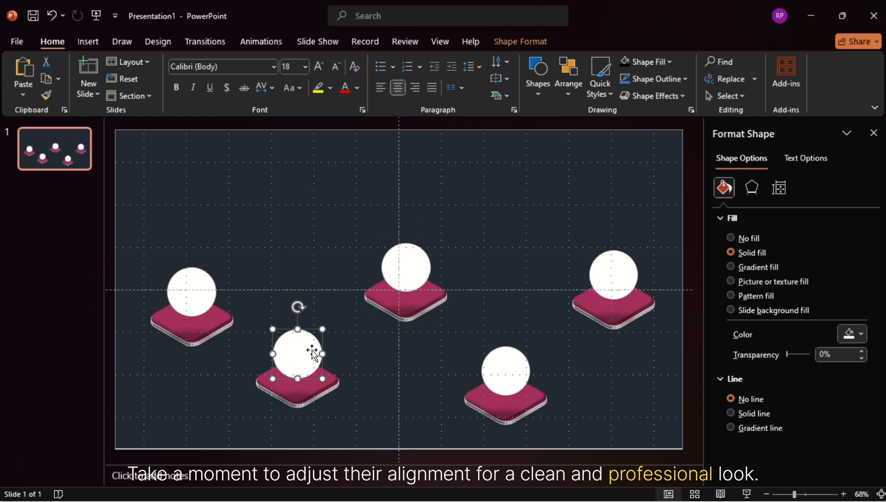
pyautogui.keyDown('shift'); pyautogui.click(323, 400); pyautogui.keyUp('shift')
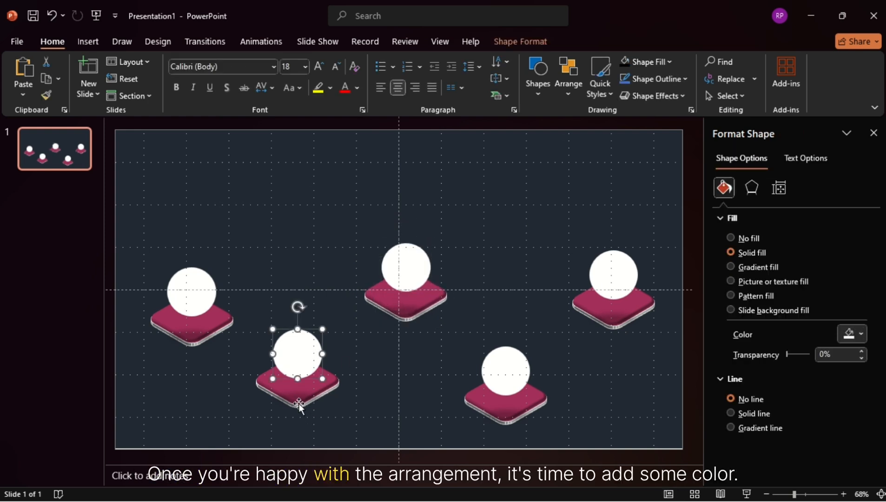
pyautogui.keyDown('shift'); pyautogui.click(299, 404); pyautogui.keyUp('shift')
pyautogui.moveTo(300, 401)
pyautogui.mouseDown()
pyautogui.moveTo(307, 409)
pyautogui.moveTo(284, 403)
pyautogui.mouseUp()
pyautogui.click(284, 308)
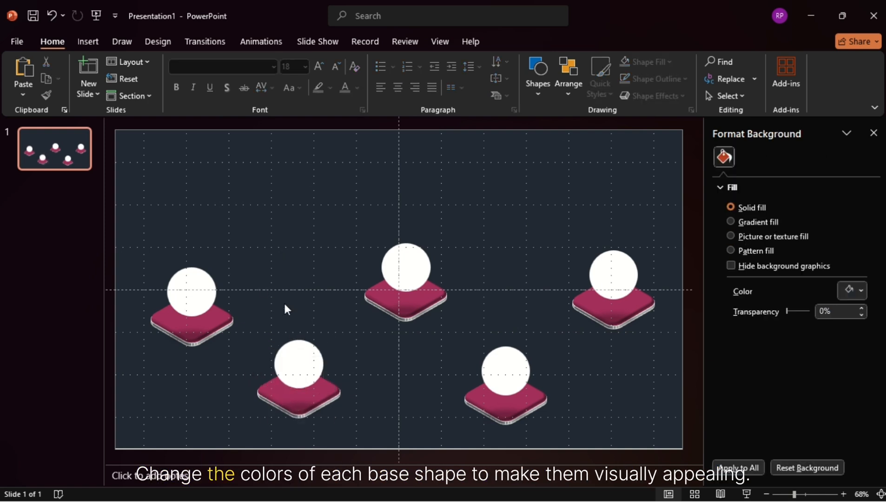
# Change the lower-left tile's fill to the teal recent color
pyautogui.click(282, 400)
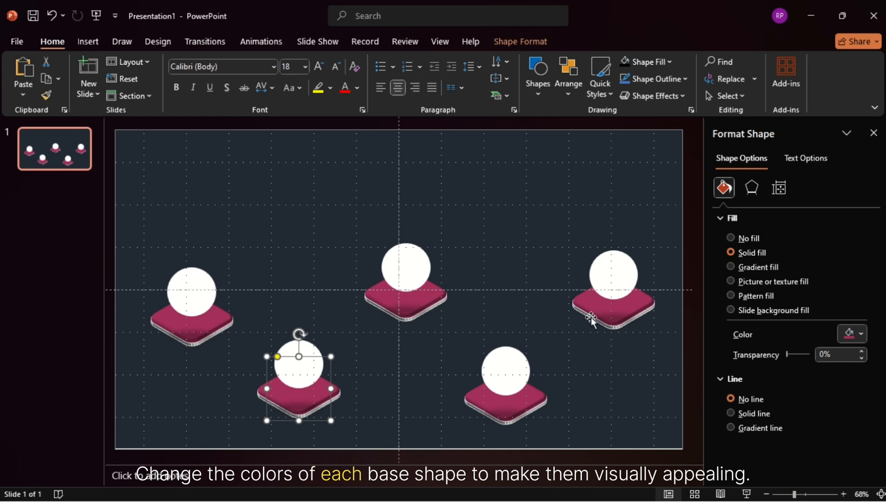
pyautogui.click(856, 335)
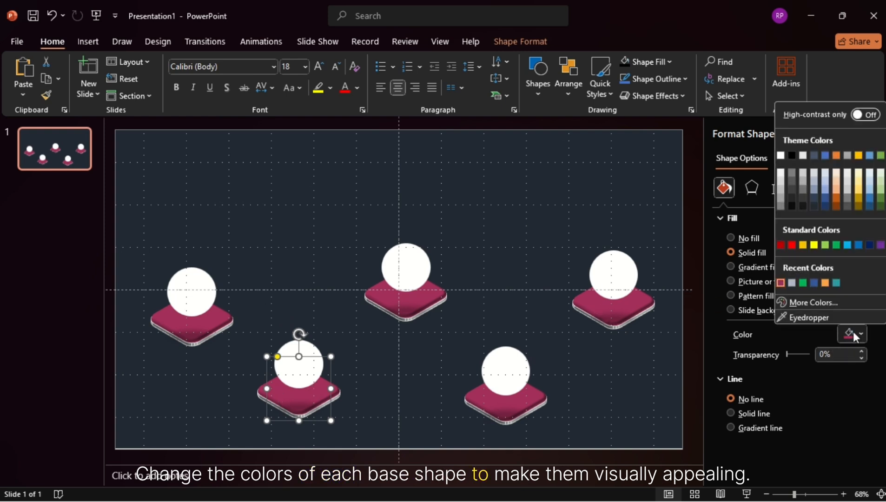
pyautogui.click(836, 283)
# Change the center tile's fill to the light orange recent color
pyautogui.click(424, 308)
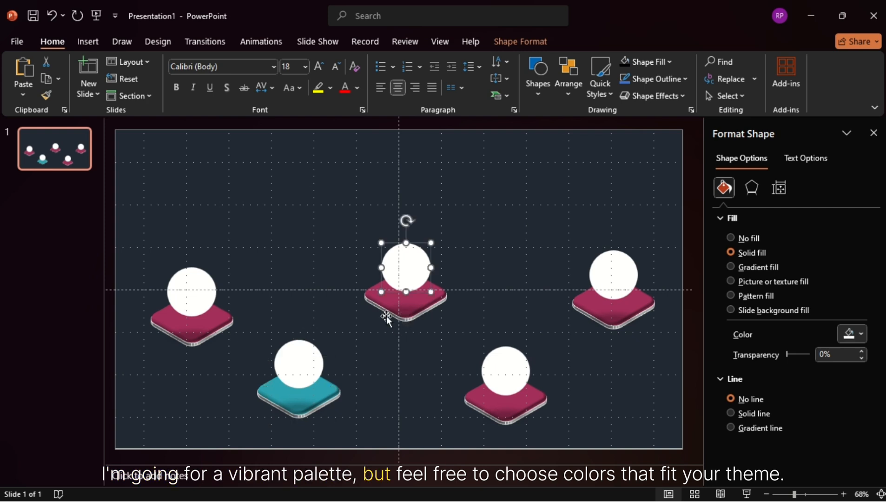
pyautogui.click(363, 299)
pyautogui.click(372, 301)
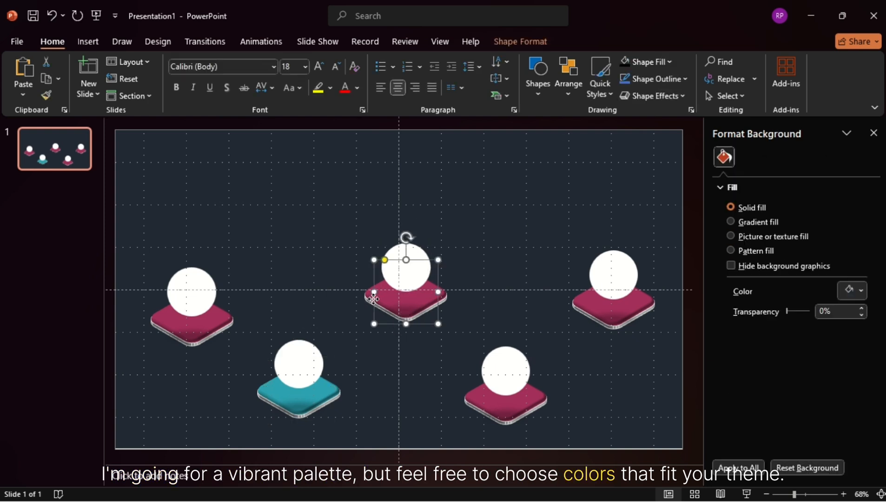
pyautogui.click(849, 334)
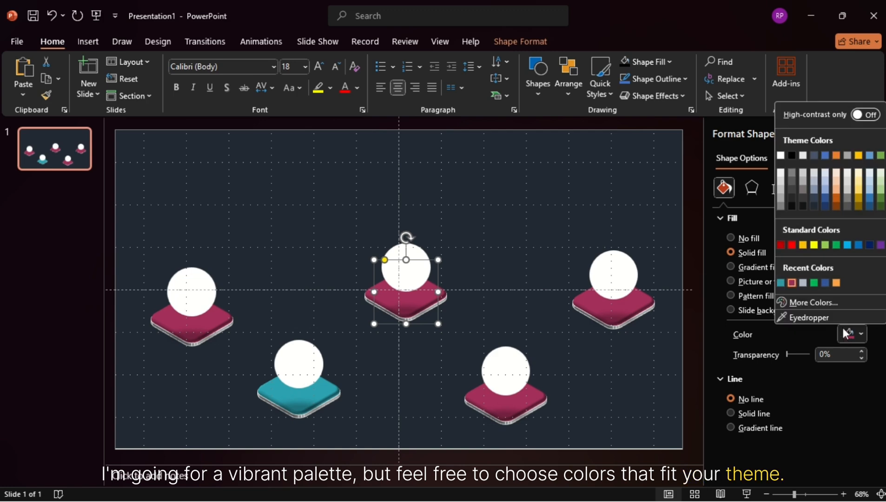
pyautogui.click(836, 283)
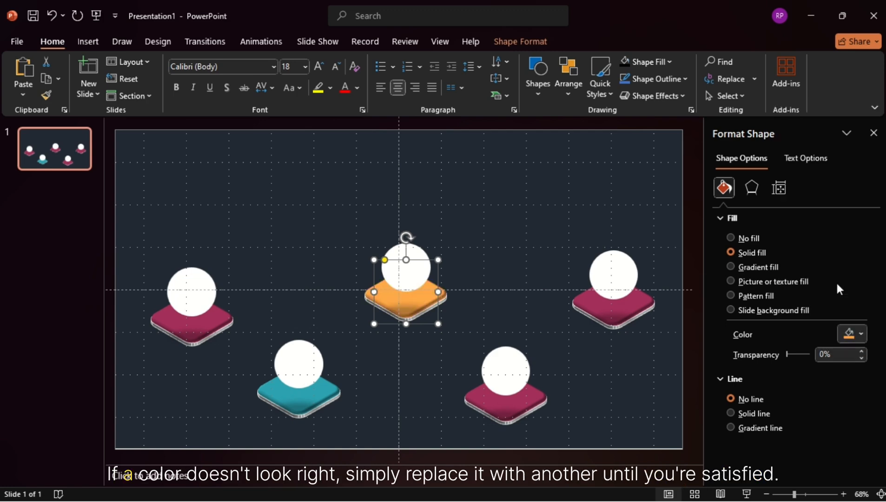
# Change the lower-right tile's fill to the blue recent color
pyautogui.click(543, 402)
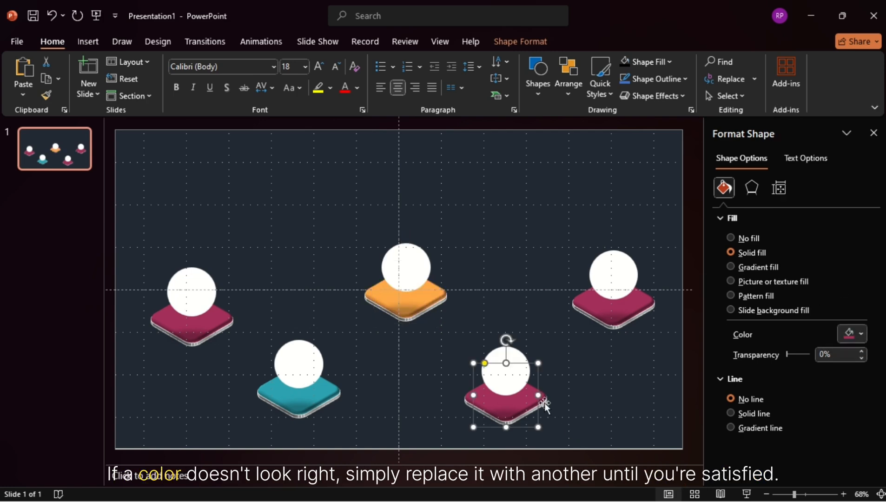
pyautogui.click(847, 331)
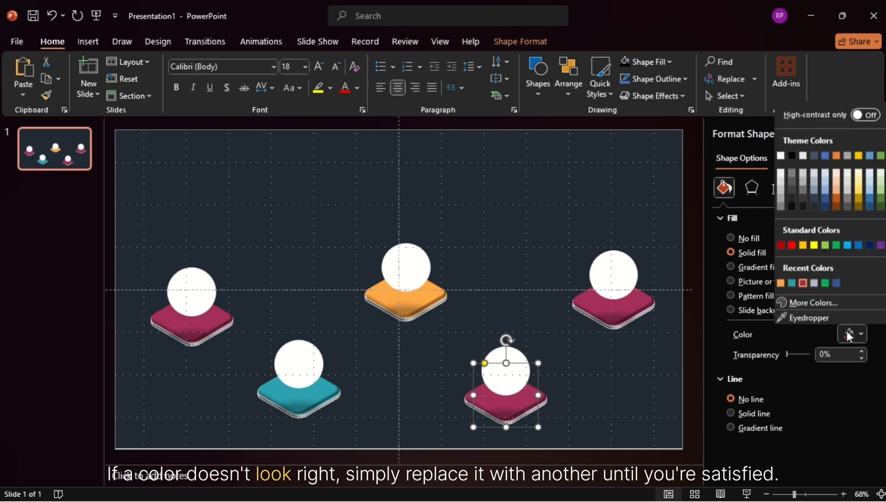
pyautogui.click(836, 283)
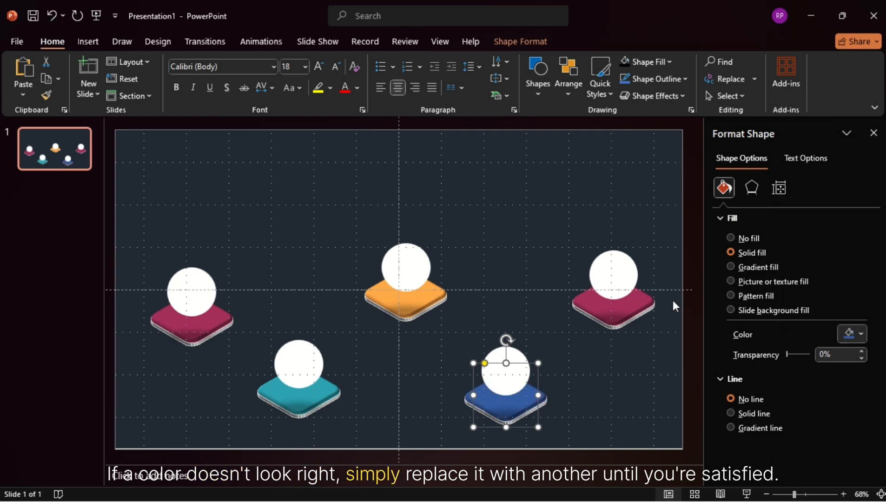
# Change the fill of the tile near the slide's right edge to the green recent color
pyautogui.click(654, 300)
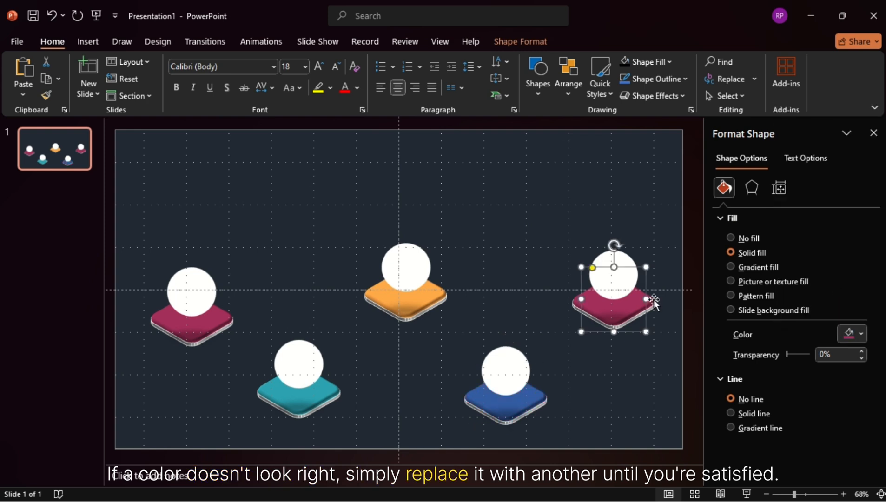
pyautogui.click(852, 335)
pyautogui.click(839, 286)
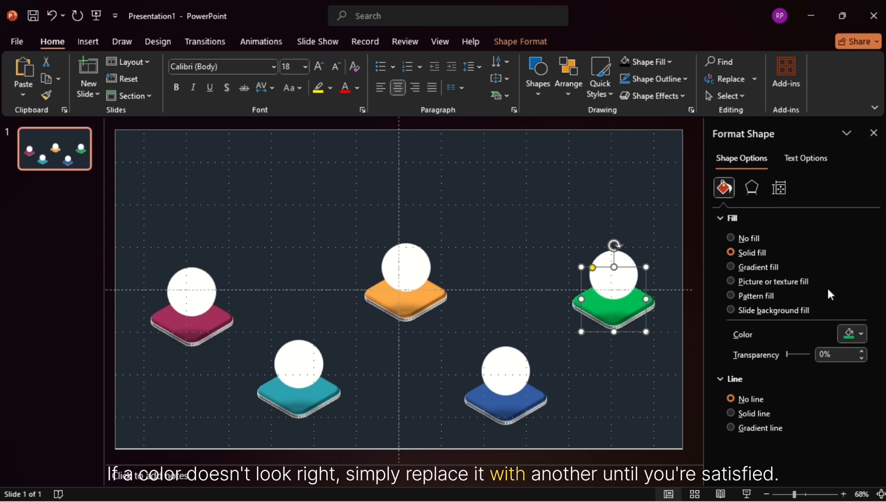
# Recolor the center tile with a darker shade of the orange theme color, leaving nothing selected
pyautogui.click(444, 300)
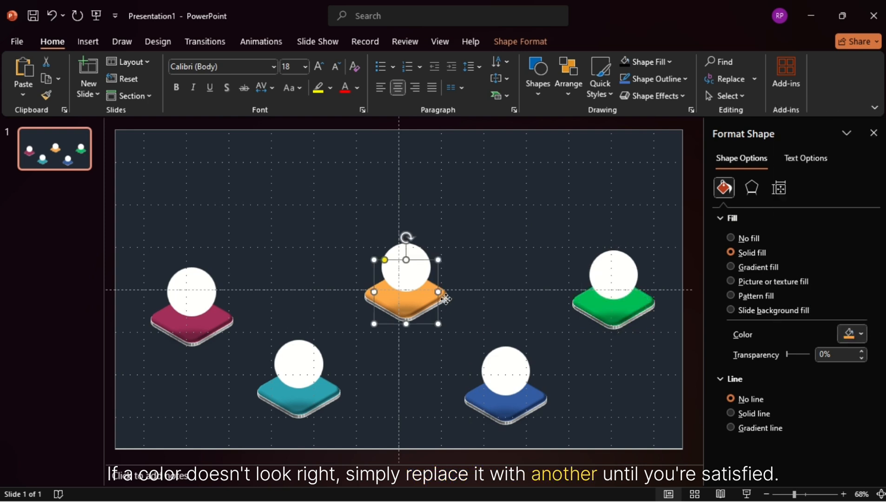
pyautogui.click(855, 335)
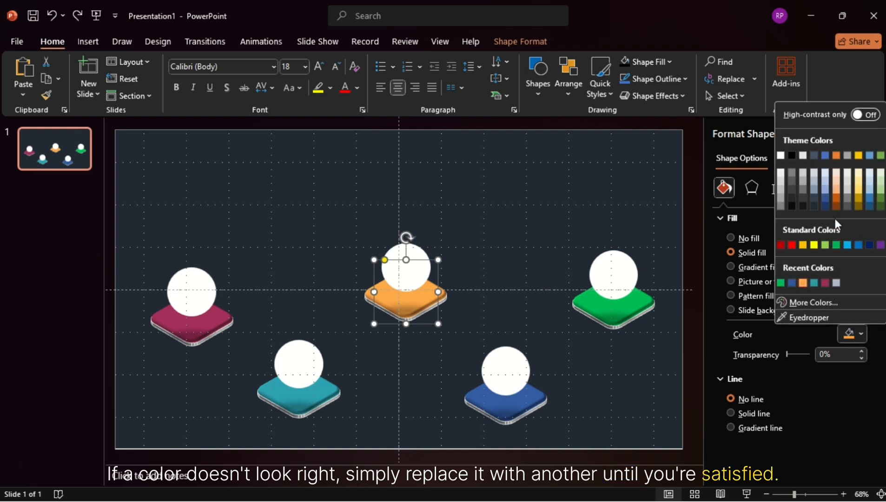
pyautogui.click(835, 198)
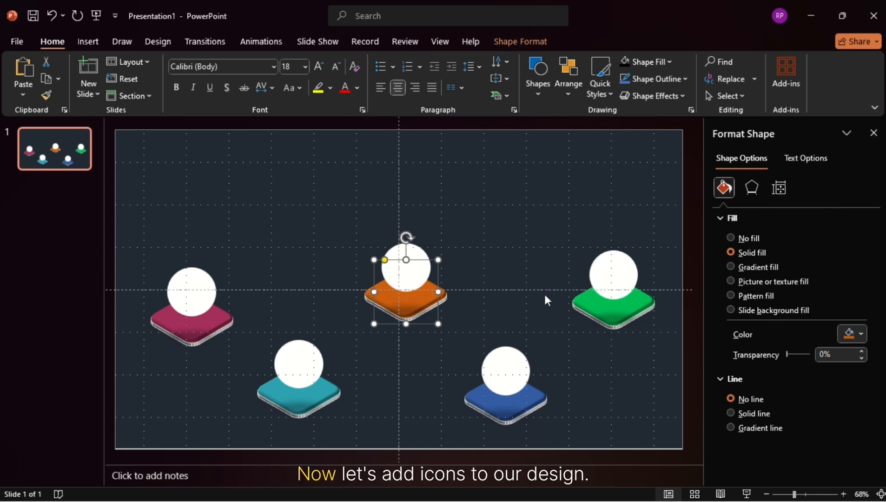
pyautogui.click(525, 306)
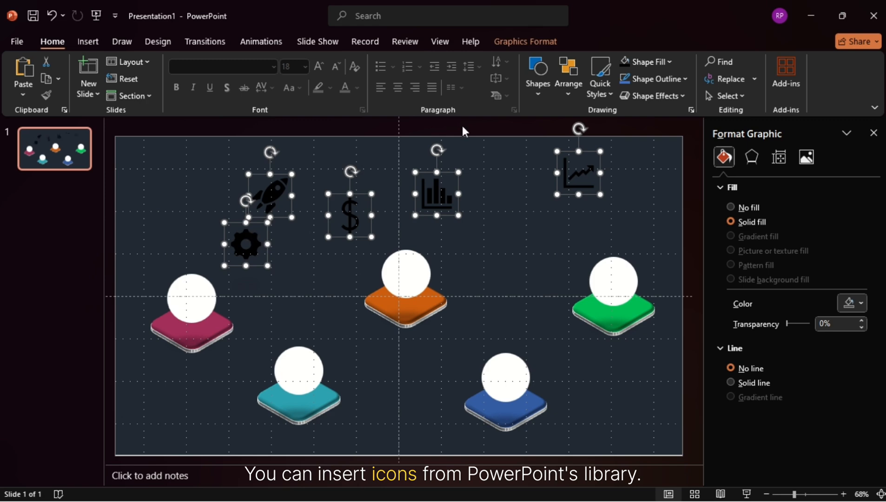
# Set the height of the five selected icons to 0.7 inches
pyautogui.click(524, 43)
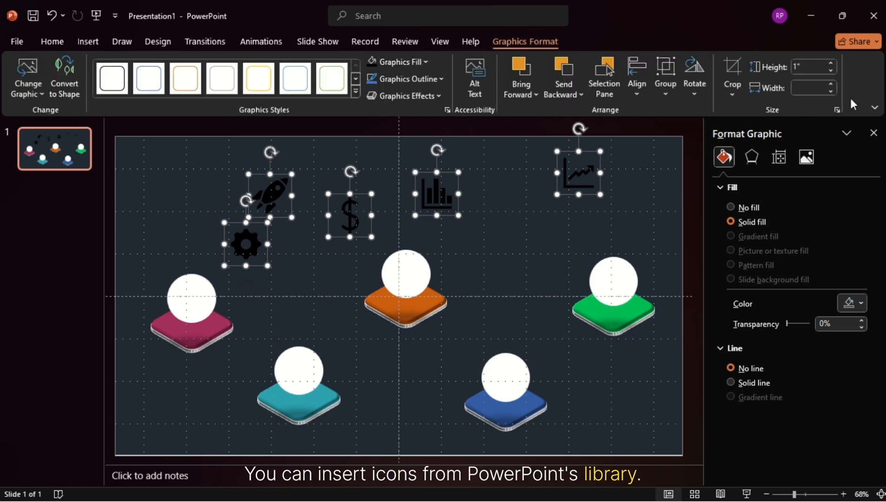
pyautogui.click(800, 66)
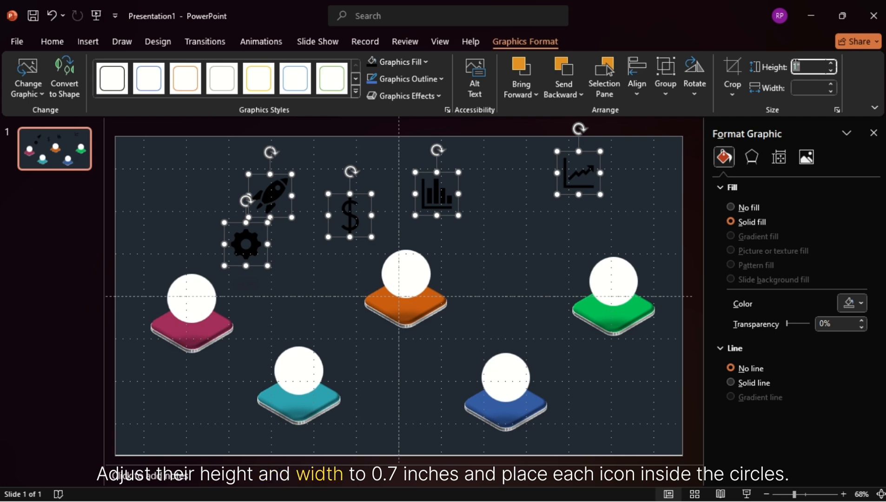
pyautogui.write('0.7')
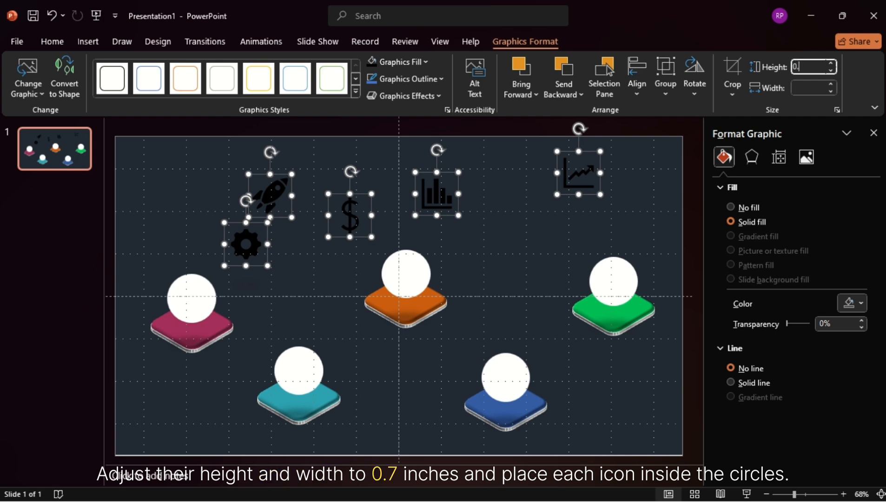